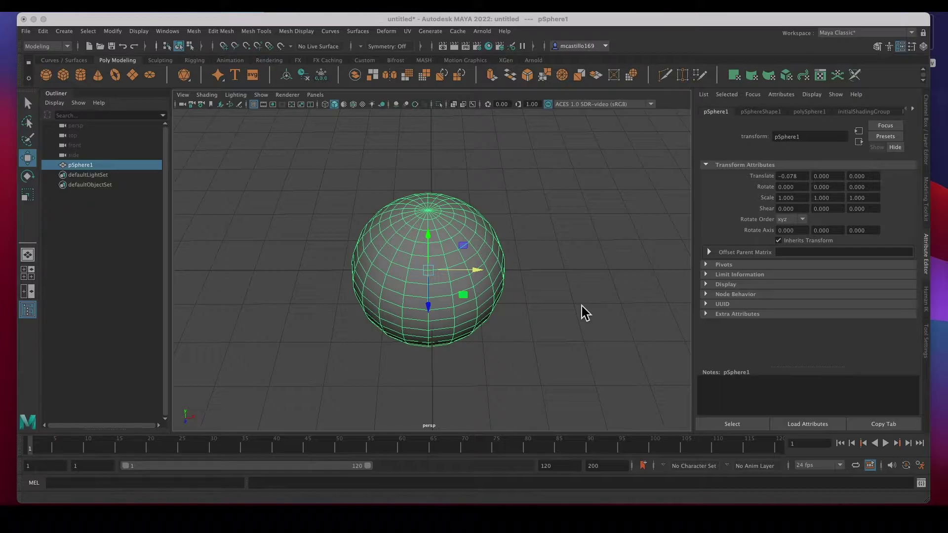
Inspect the sphere's shape, construction history and shading group tabs, then return to its transform.
left_click(758, 114)
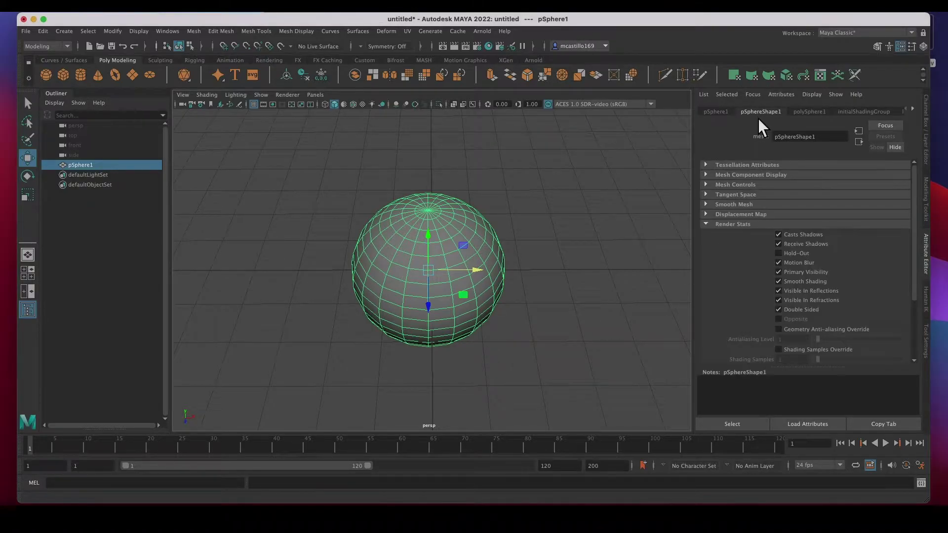
left_click(815, 114)
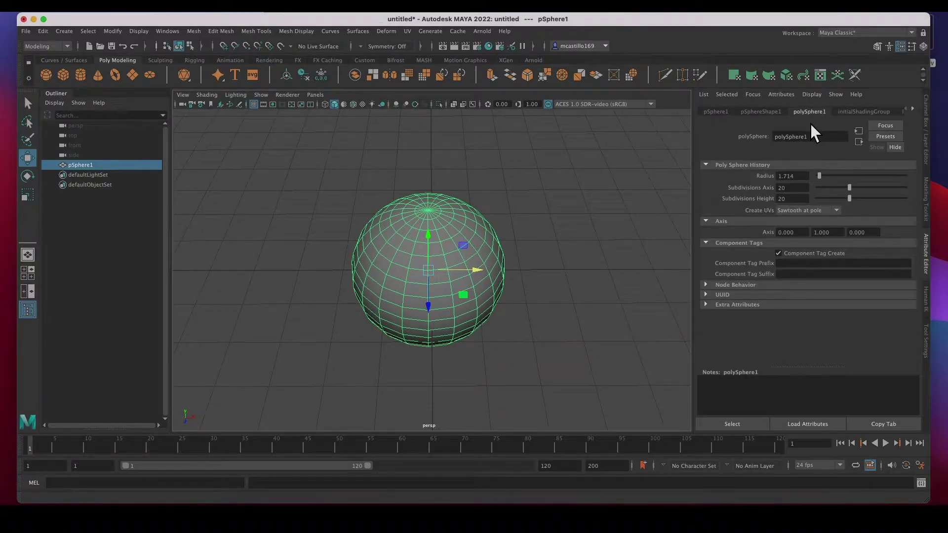
left_click(852, 112)
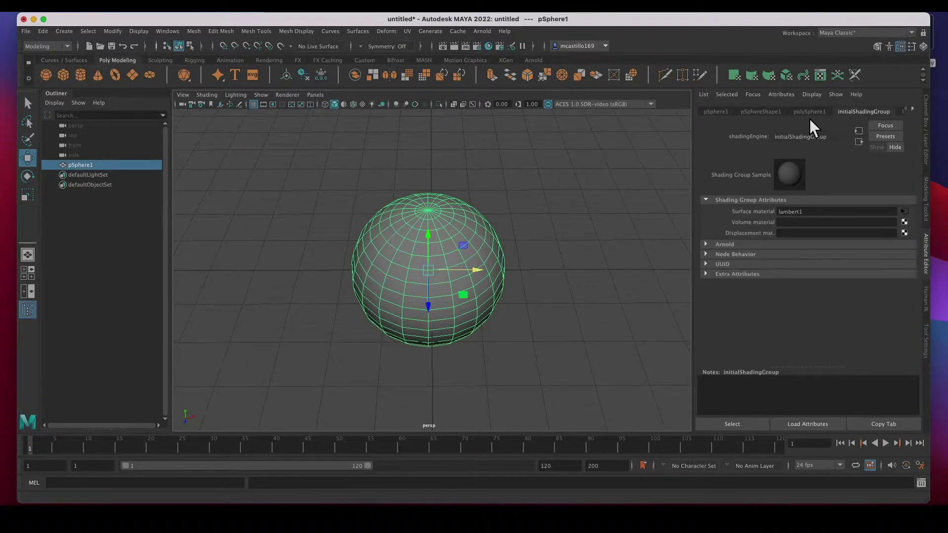
left_click(769, 116)
left_click(723, 114)
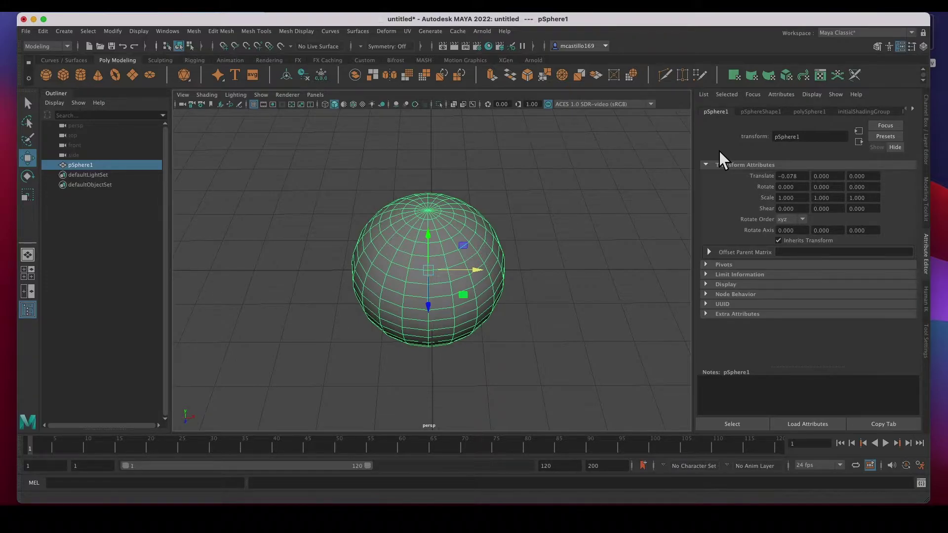
Reselect the sphere, zoom in on it, and switch to the Rendering shelf.
left_click(562, 219)
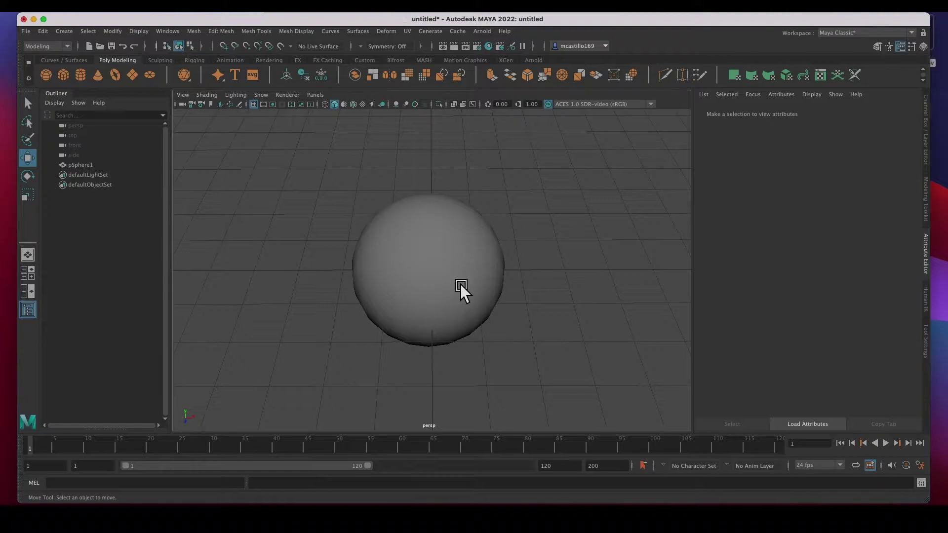
left_click(447, 274)
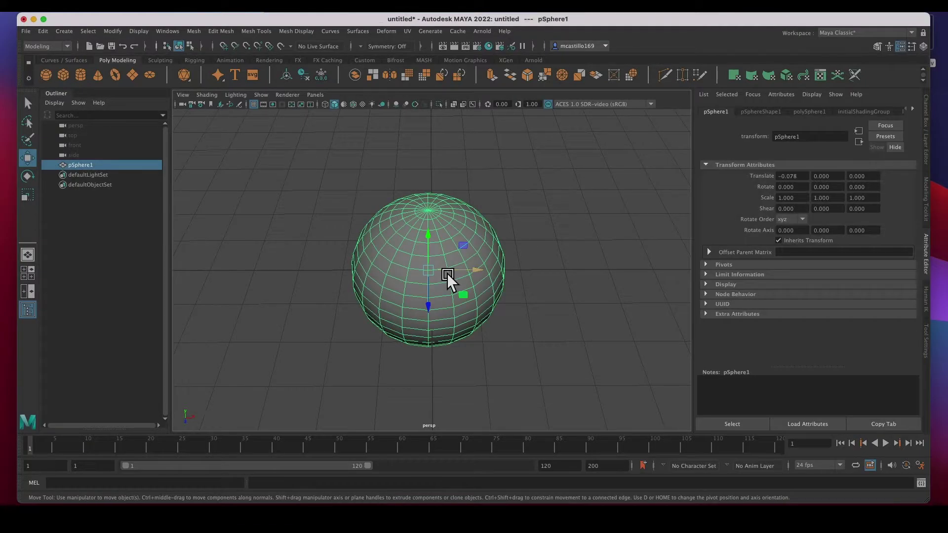
scroll(476, 333, "up", 2)
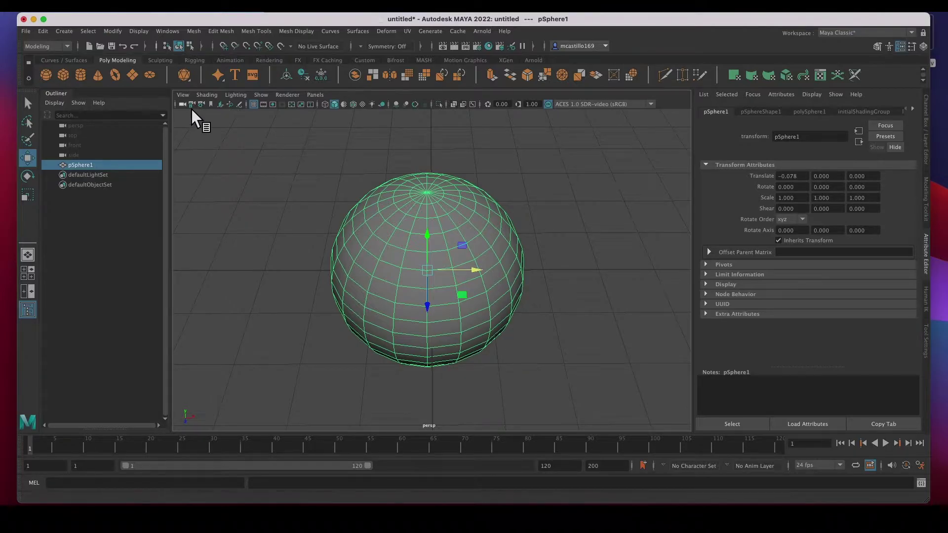
left_click(269, 60)
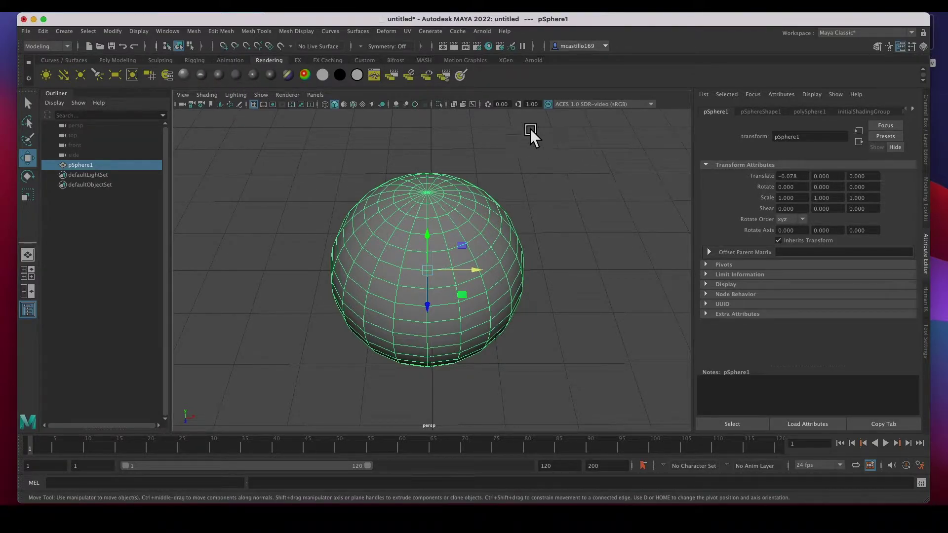
left_click(497, 49)
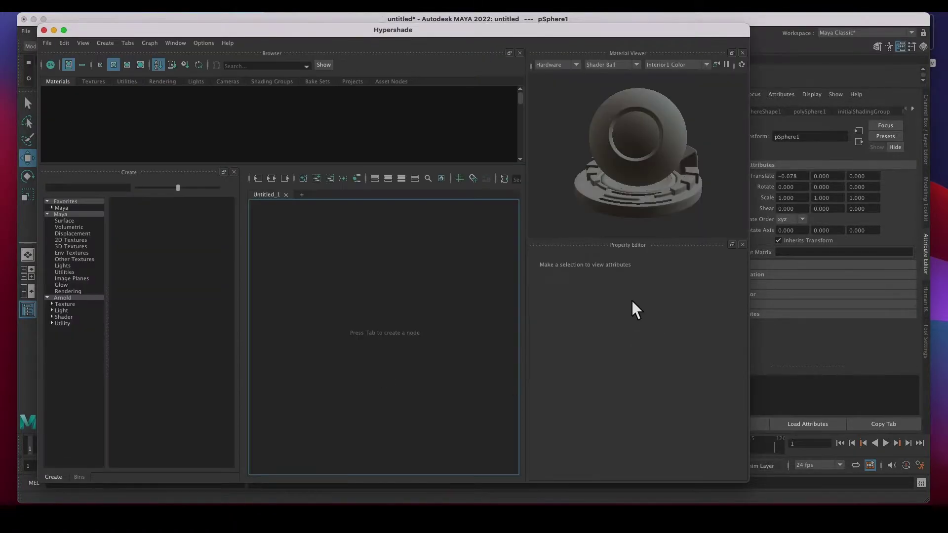
left_click(44, 31)
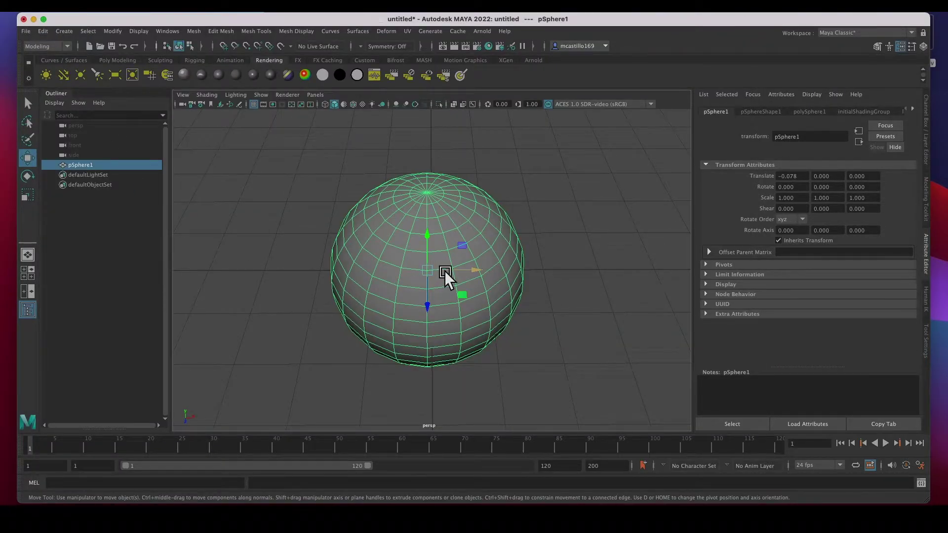
Create a polygon cylinder at X -3.527, left of the sphere, and scale it to about 1.3.
left_click(444, 271)
scroll(452, 246, "down", 3)
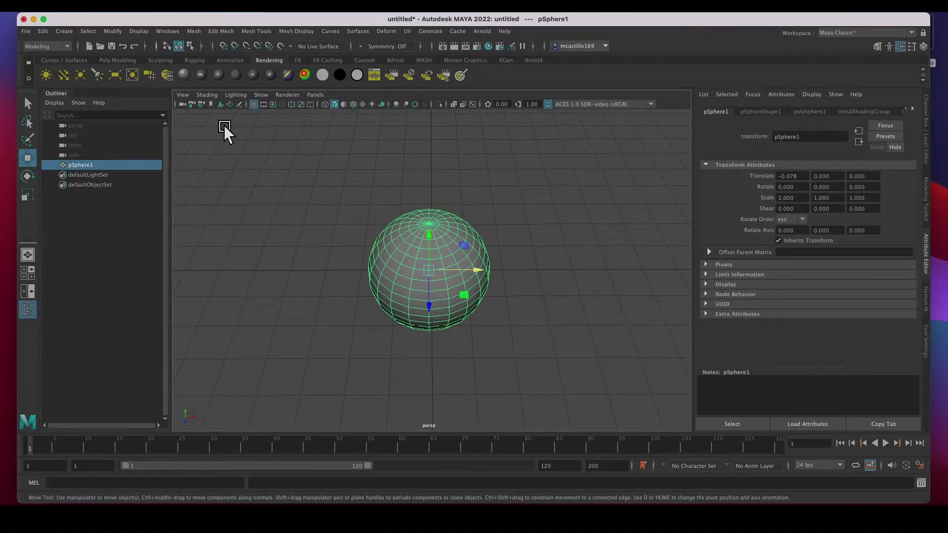
left_click(126, 63)
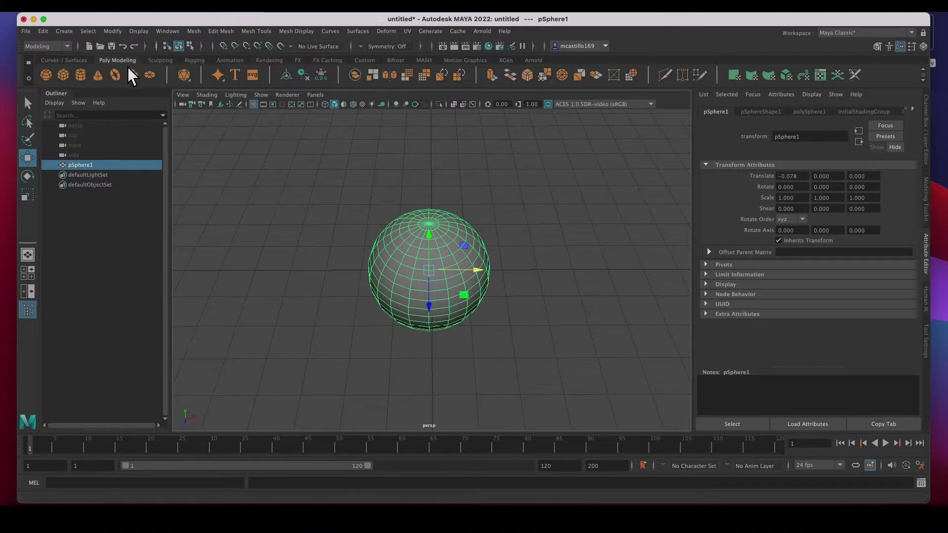
left_click(84, 76)
left_click_drag(487, 274, 337, 282)
key("r")
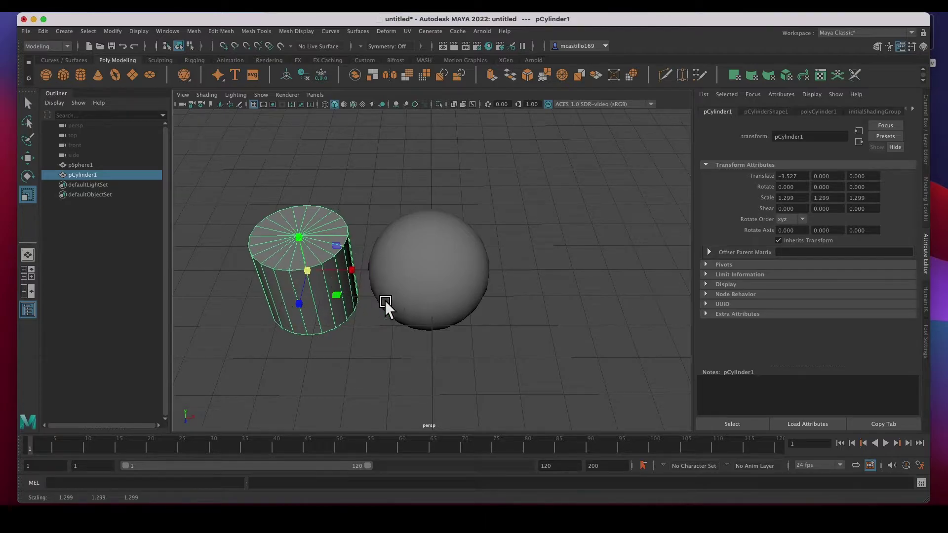
Select the sphere, frame it with F, and pan to recentre the view.
left_click(447, 348)
left_click(439, 293)
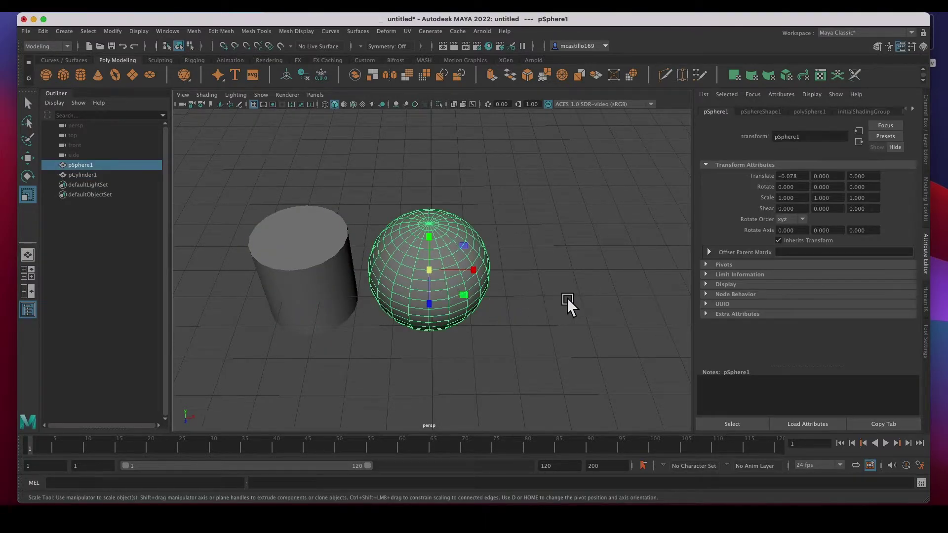
key("f")
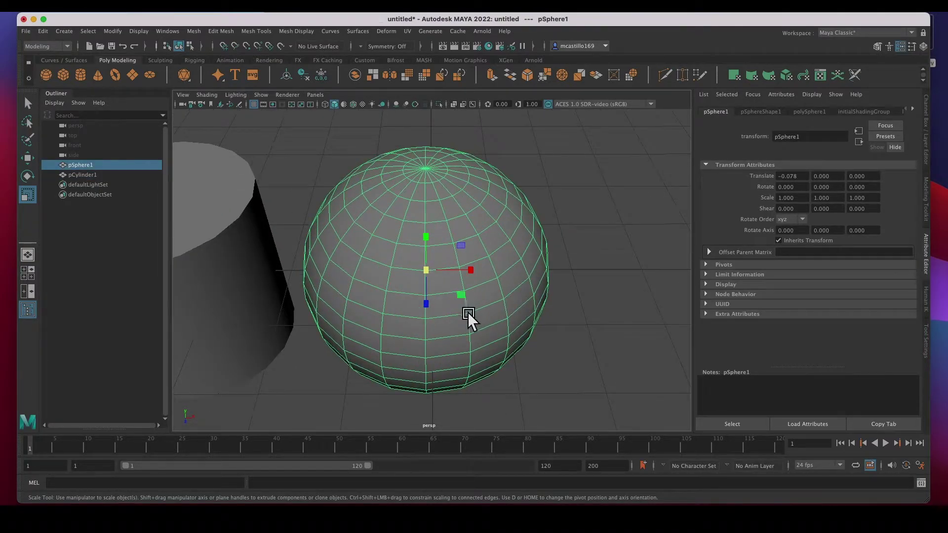
middle_click_drag(437, 297, 529, 298, "alt")
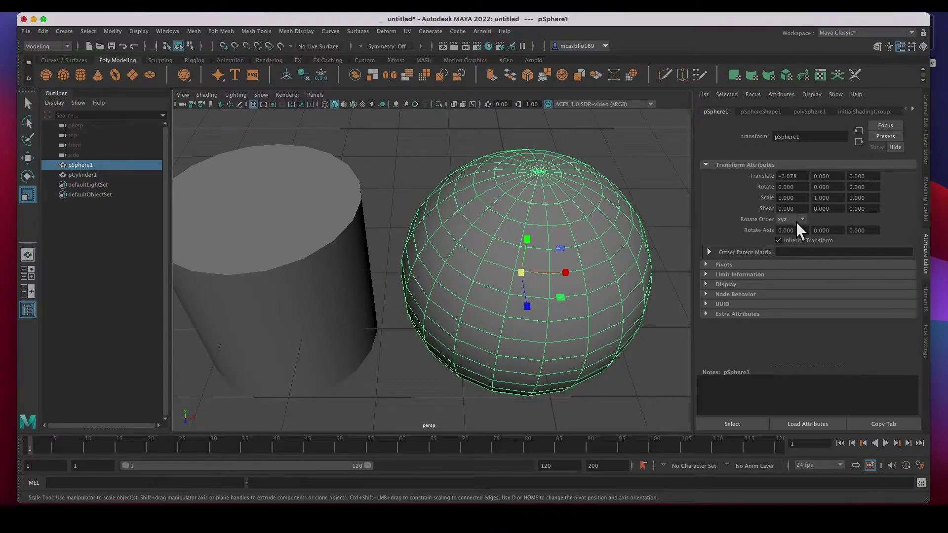
Open pSphereShape1 and toggle its Render Stats section open and closed.
left_click(765, 116)
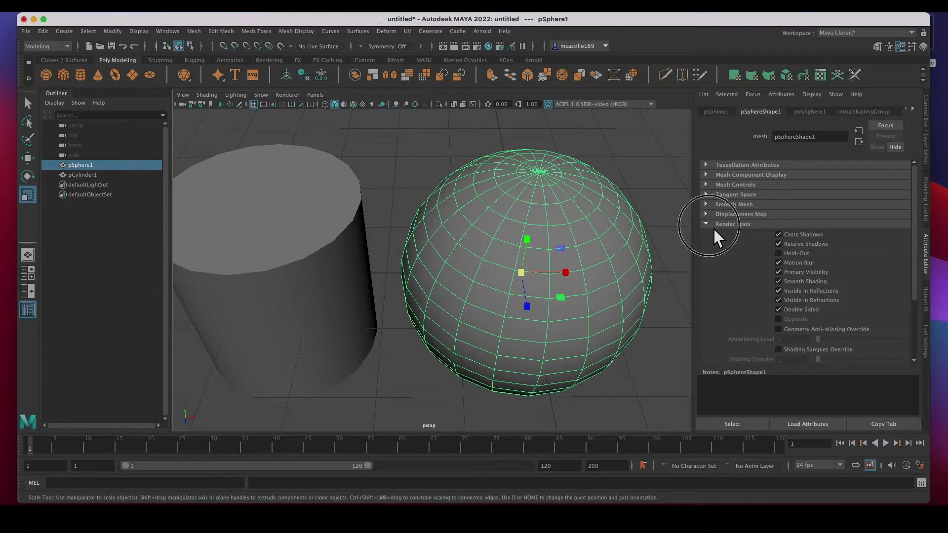
left_click(713, 228)
left_click(712, 226)
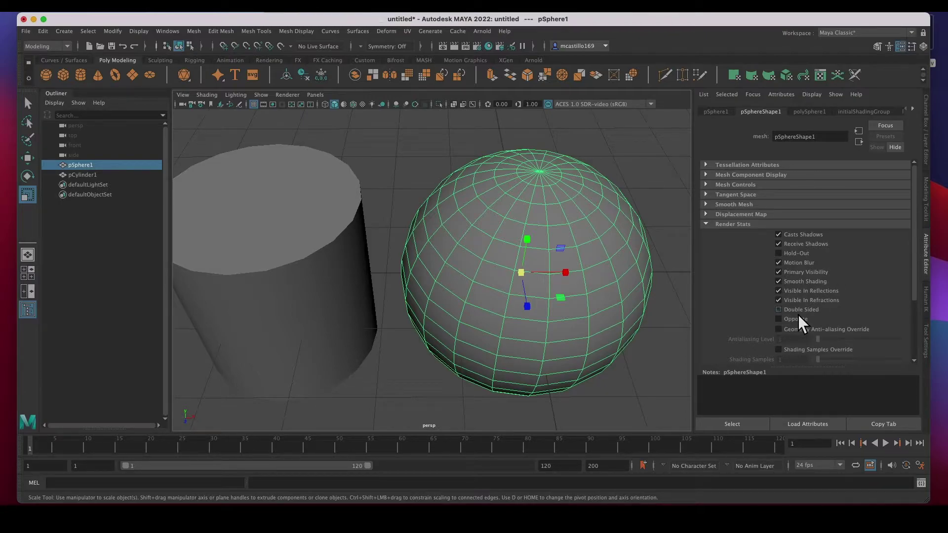
left_click(712, 228)
Set the polySphere1 radius to 1.714 and widen the attribute panel.
left_click(809, 112)
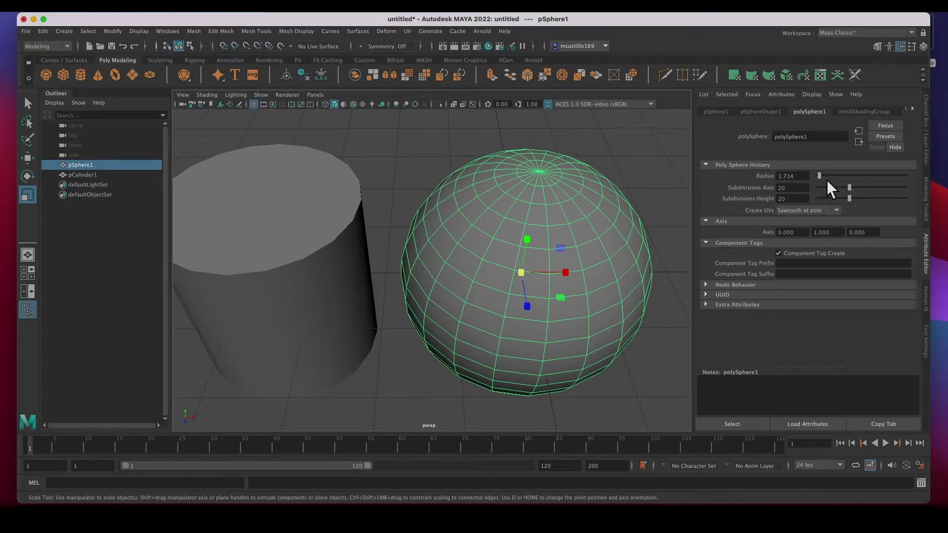
left_click_drag(826, 180, 853, 206)
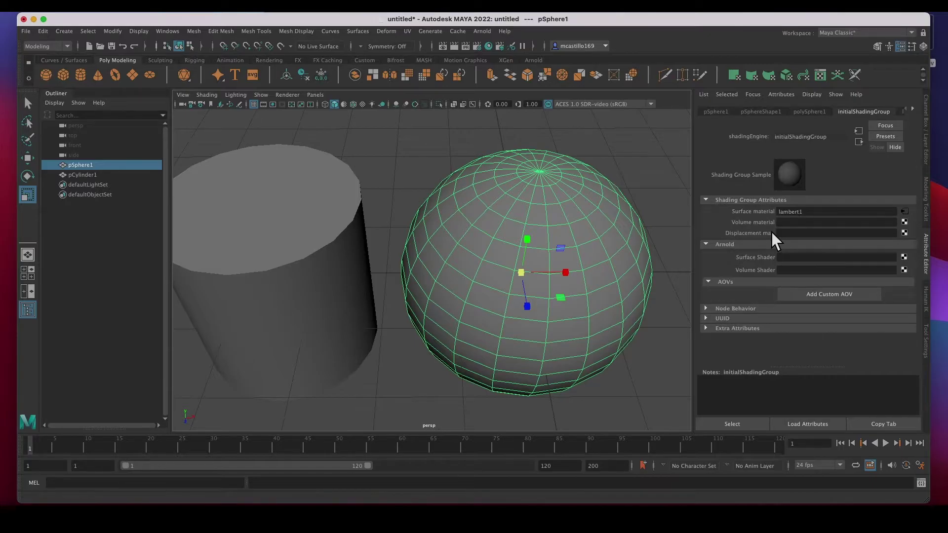
left_click_drag(694, 299, 667, 303)
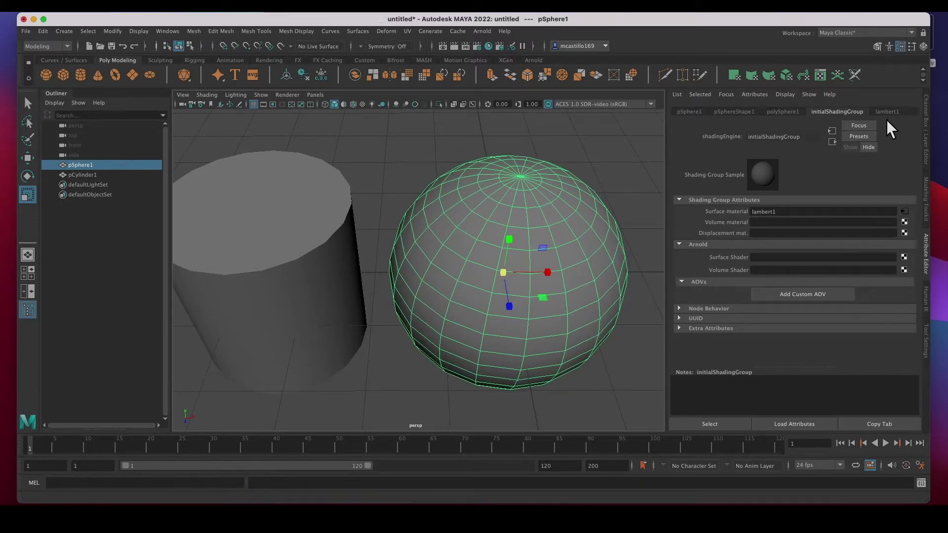
Resize the Attribute Editor and scroll its tab strip to open the lambert1 material tab.
left_click_drag(671, 215, 720, 214)
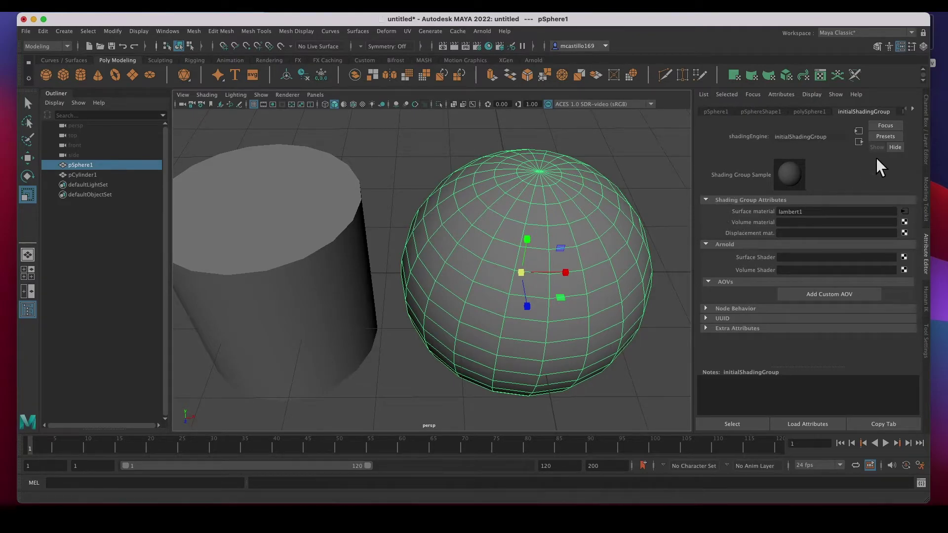
left_click(914, 110)
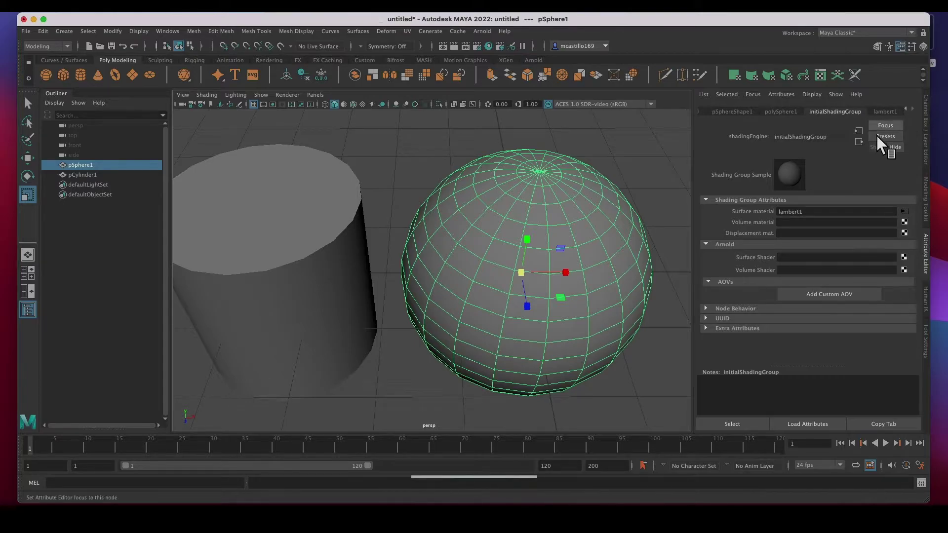
left_click_drag(695, 210, 672, 211)
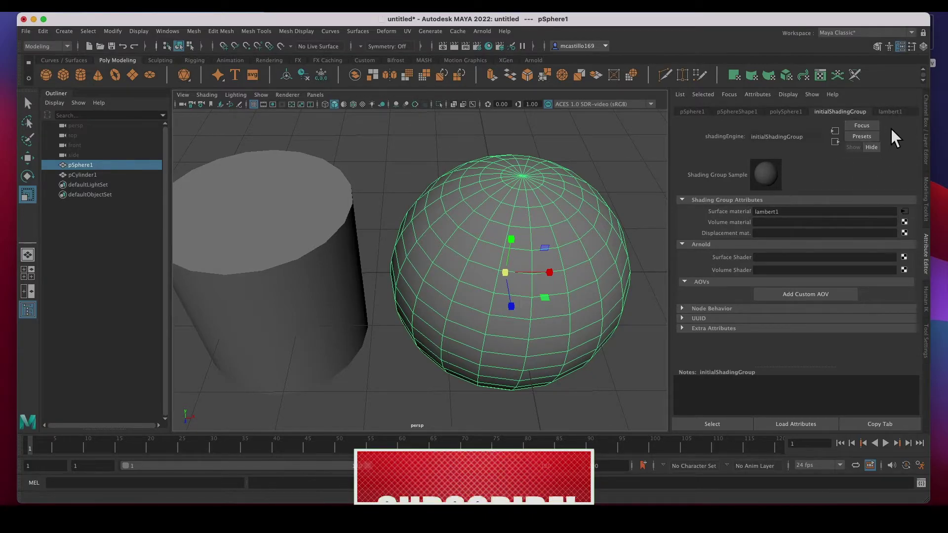
left_click(893, 112)
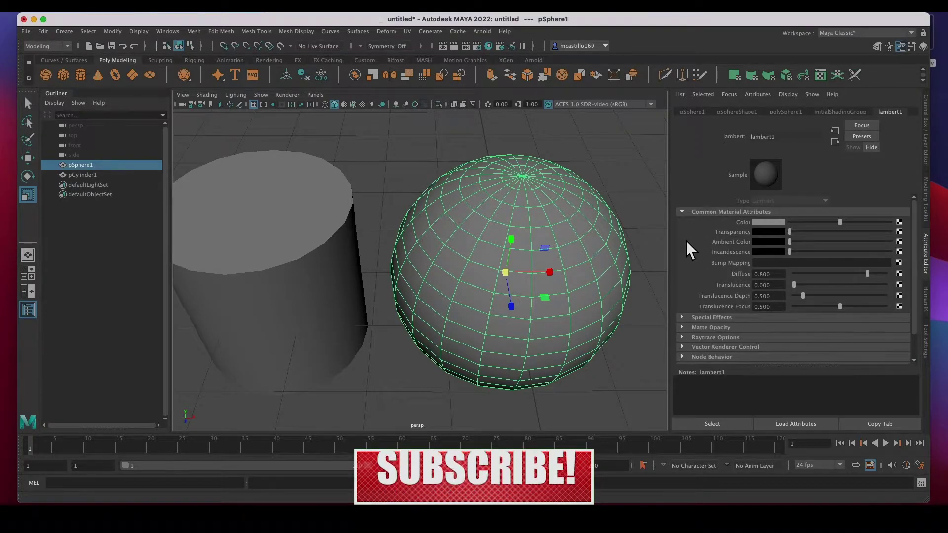
Set the lambert1 Color to pure red from Color History, turning sphere and cylinder red.
left_click_drag(672, 250, 706, 252)
key("ctrl+z")
left_click(793, 224)
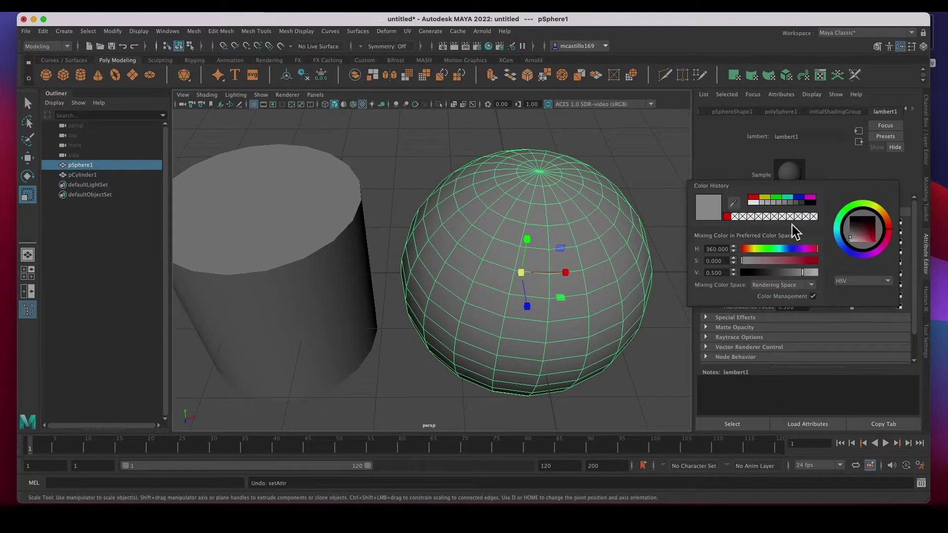
left_click(753, 198)
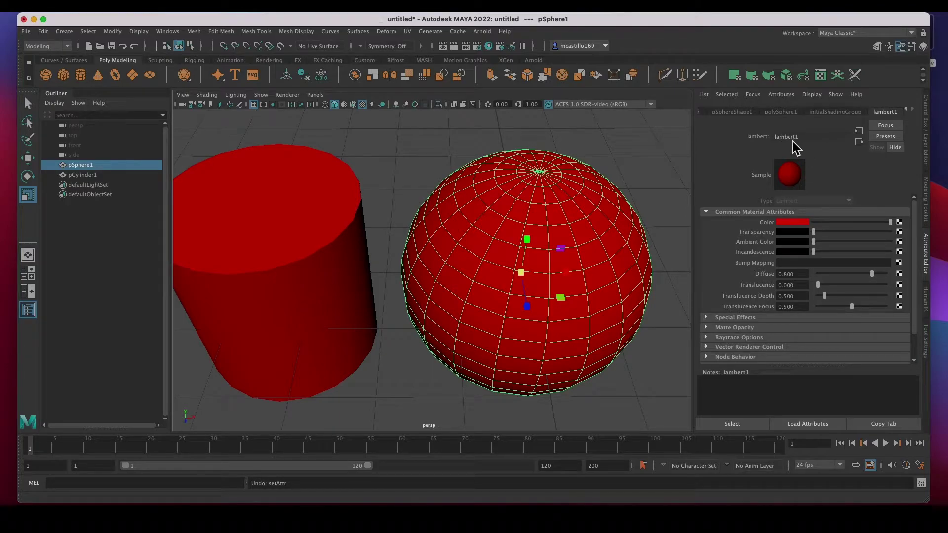
scroll(596, 260, "down", 5)
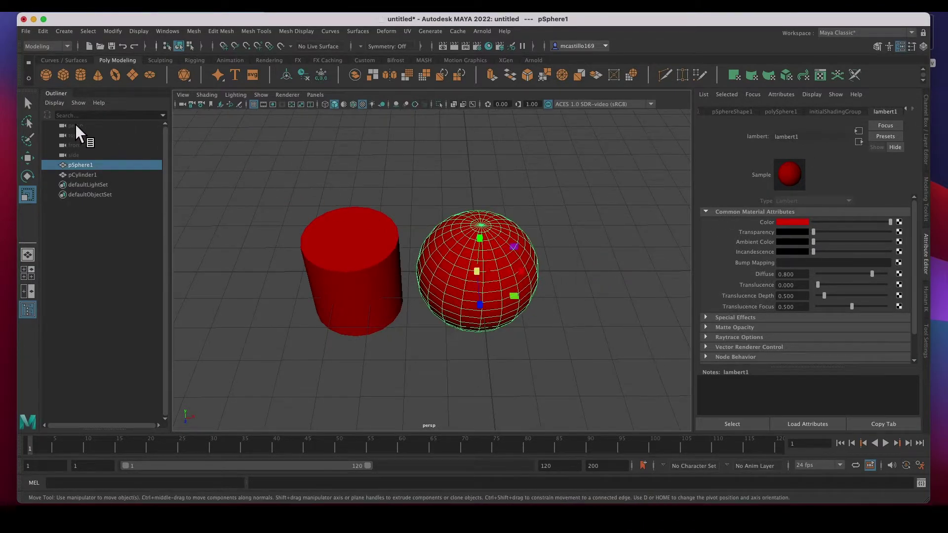
Move the sphere right to X 3.525, add a cone scaled to about 1.48, and reselect the sphere.
key("w")
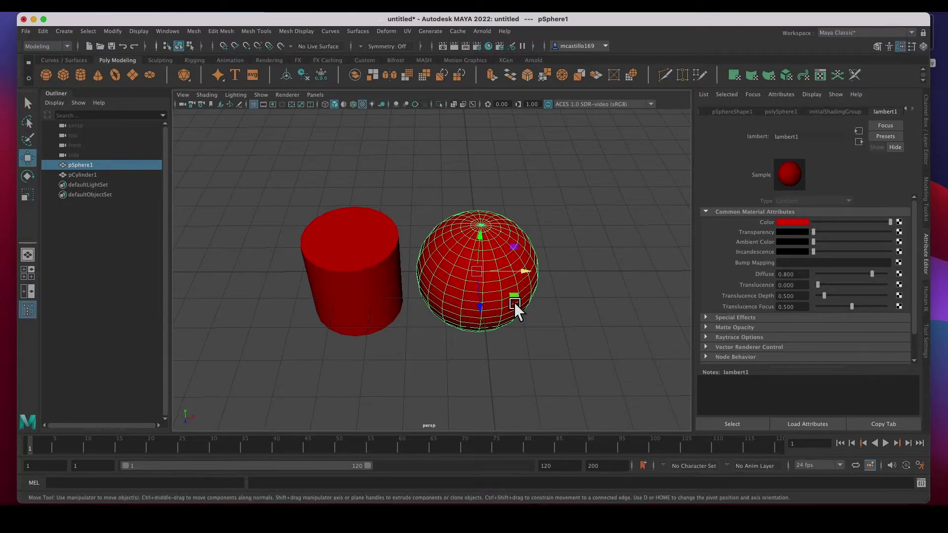
left_click_drag(534, 274, 661, 272)
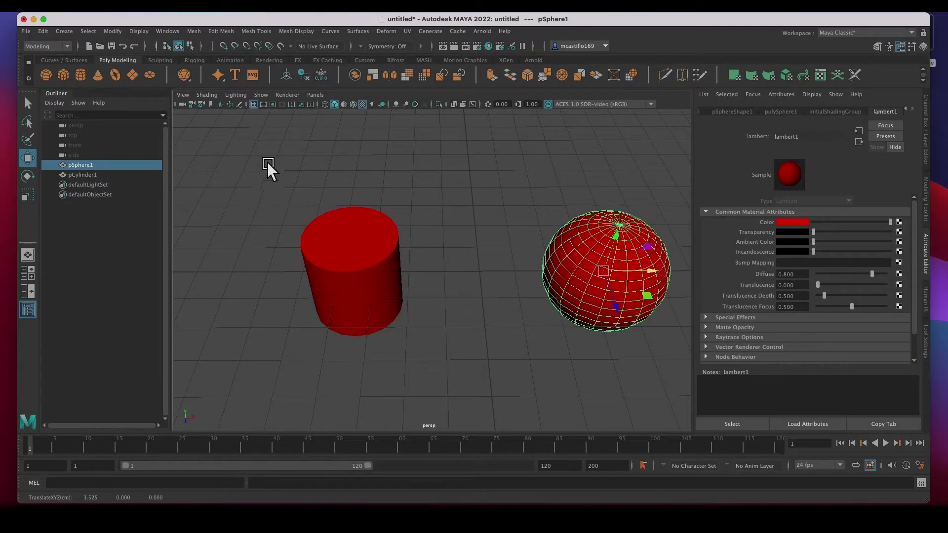
left_click(99, 76)
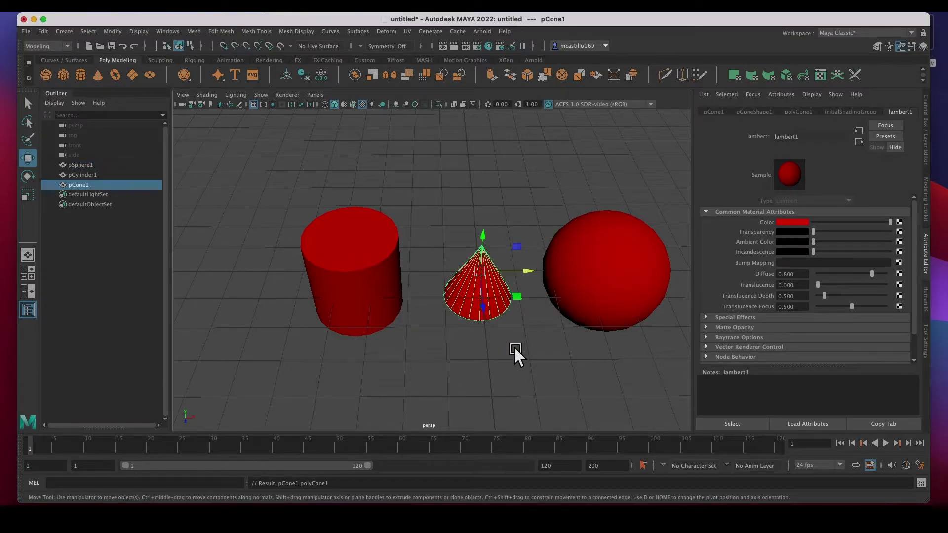
key("r")
left_click_drag(487, 273, 520, 290)
left_click(553, 363)
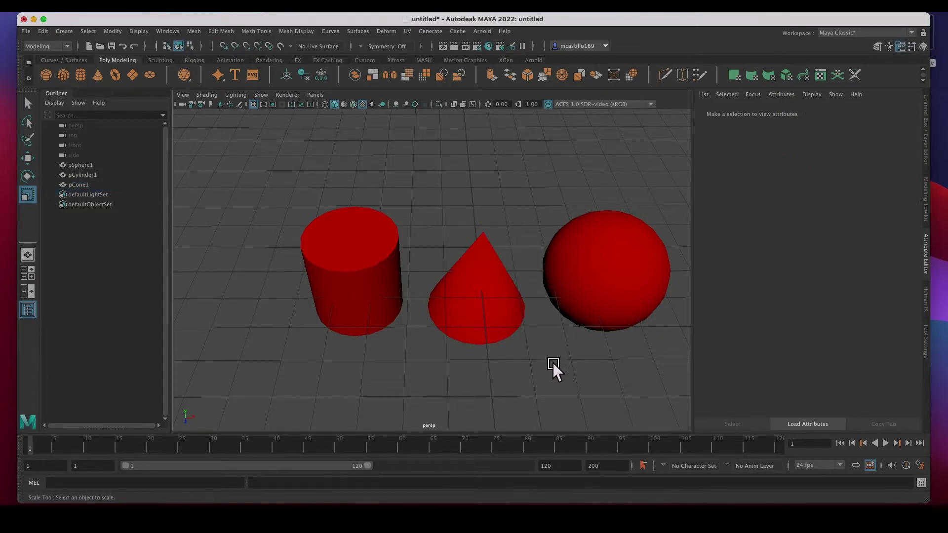
left_click(595, 294)
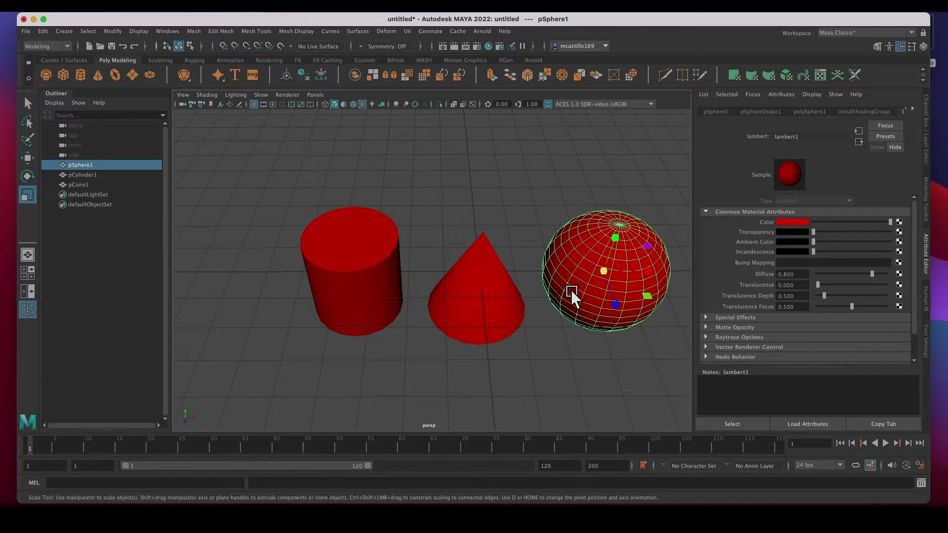
Frame the sphere closer and set the lambert1 Color to grey (V 0.451) from Color History.
middle_click_drag(576, 286, 508, 258, "alt")
scroll(449, 260, "up", 3)
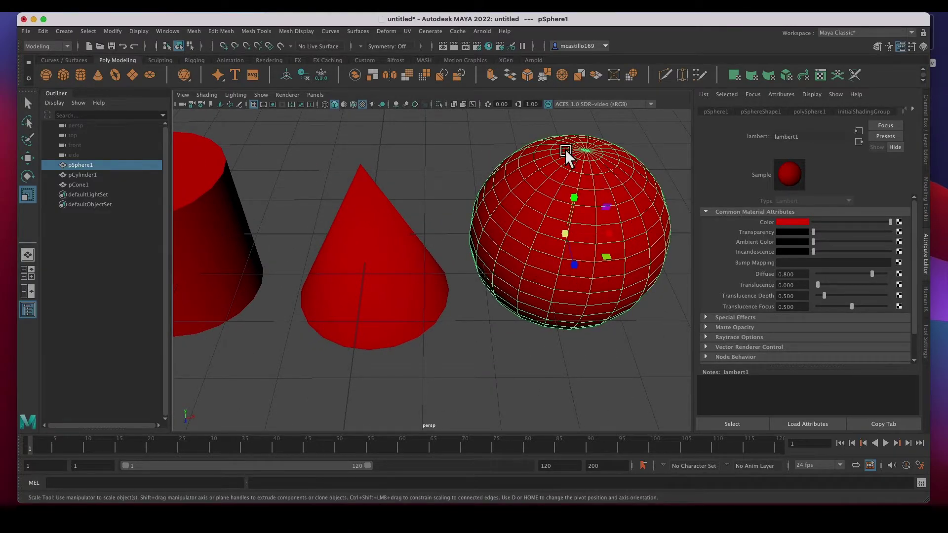
left_click(800, 224)
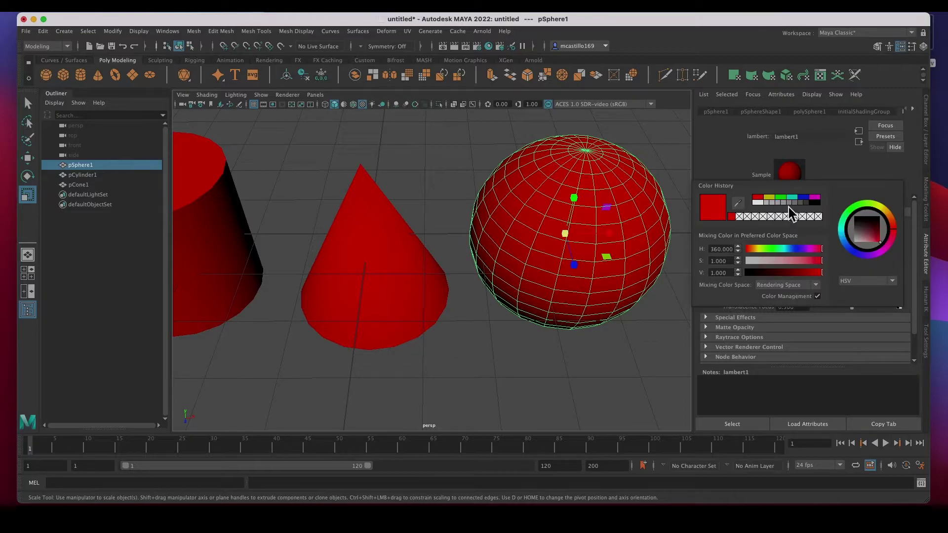
left_click(791, 204)
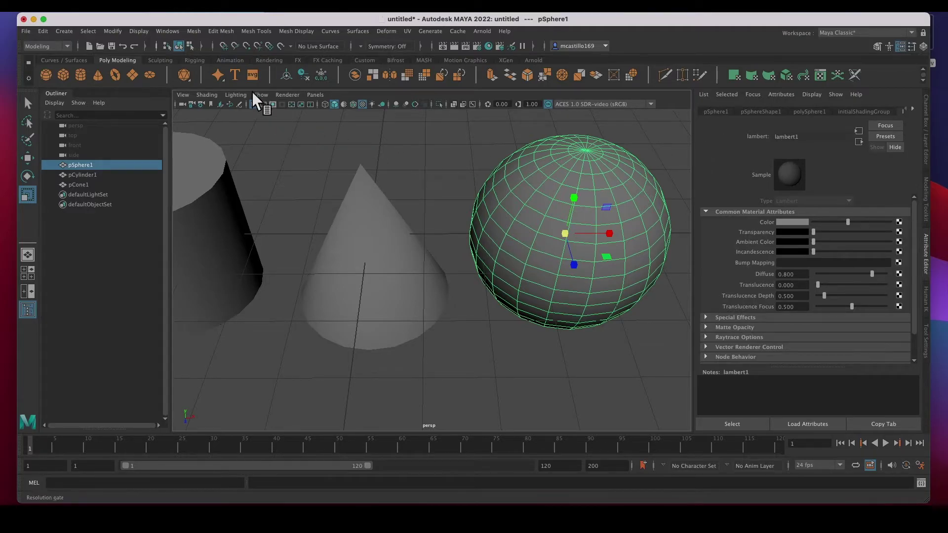
Assign a new Blinn material, blinn1, to the sphere from the Rendering shelf.
left_click(268, 62)
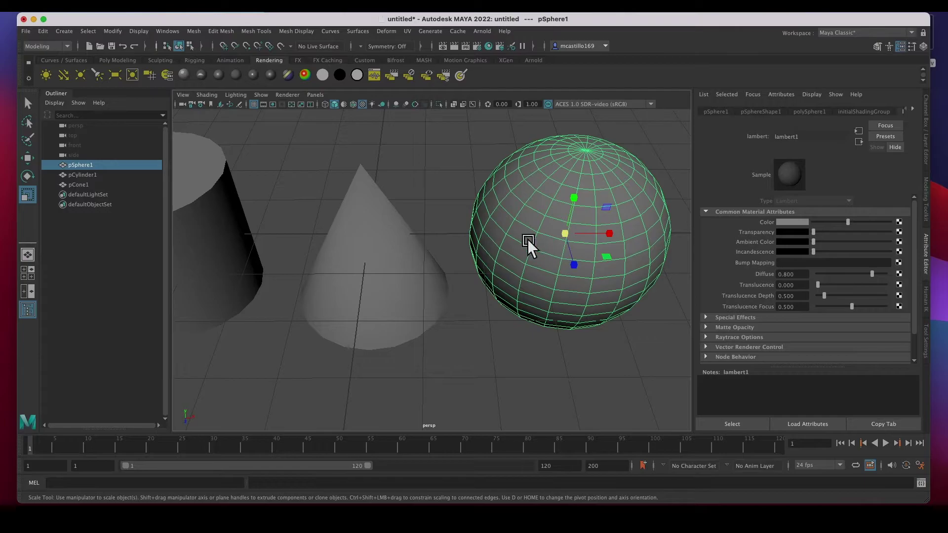
left_click(224, 79)
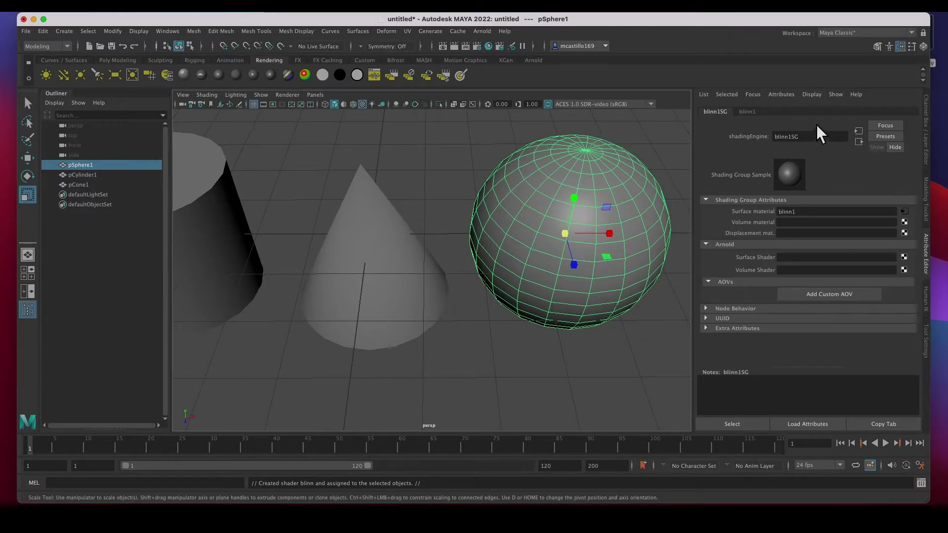
Set the blinn1 Color to pure red from Color History, then select the cone.
left_click(749, 115)
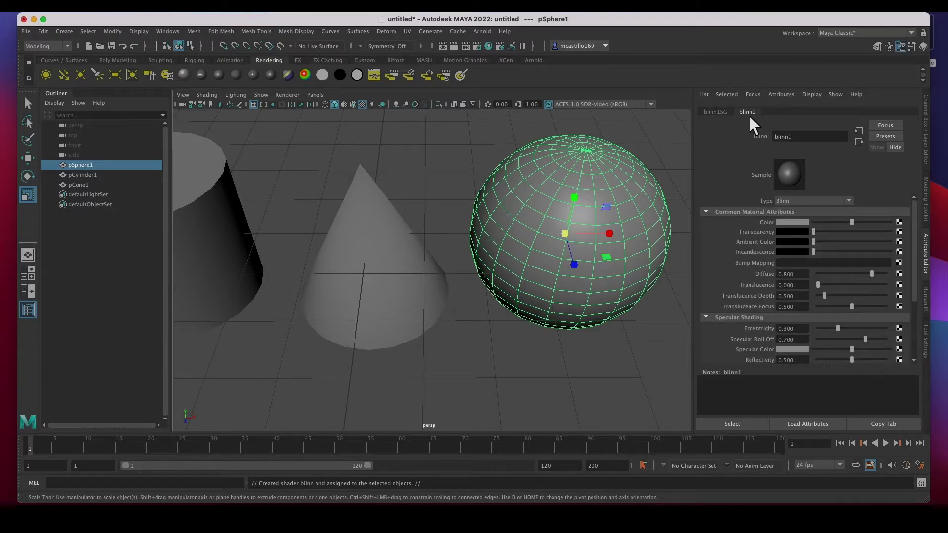
left_click(722, 116)
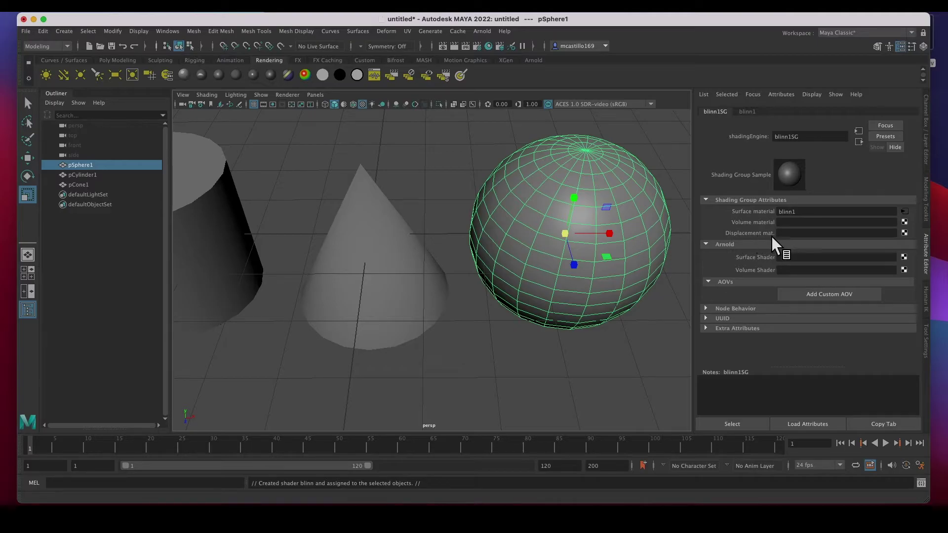
middle_click_drag(803, 216, 728, 214)
left_click(747, 112)
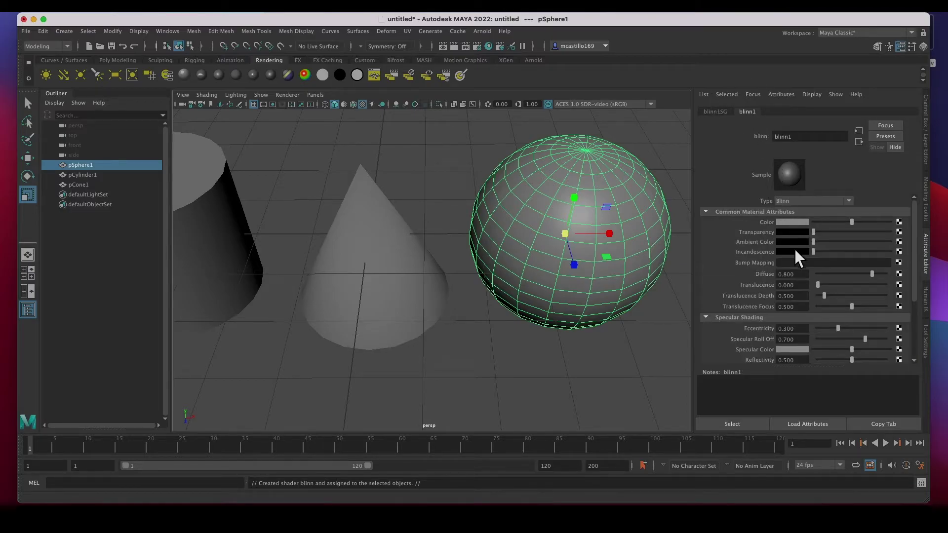
left_click(793, 225)
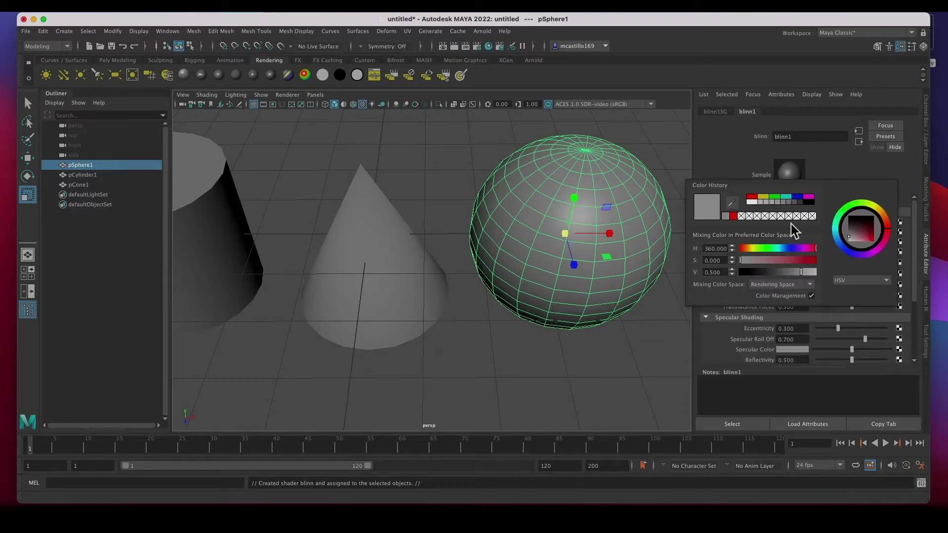
left_click(755, 197)
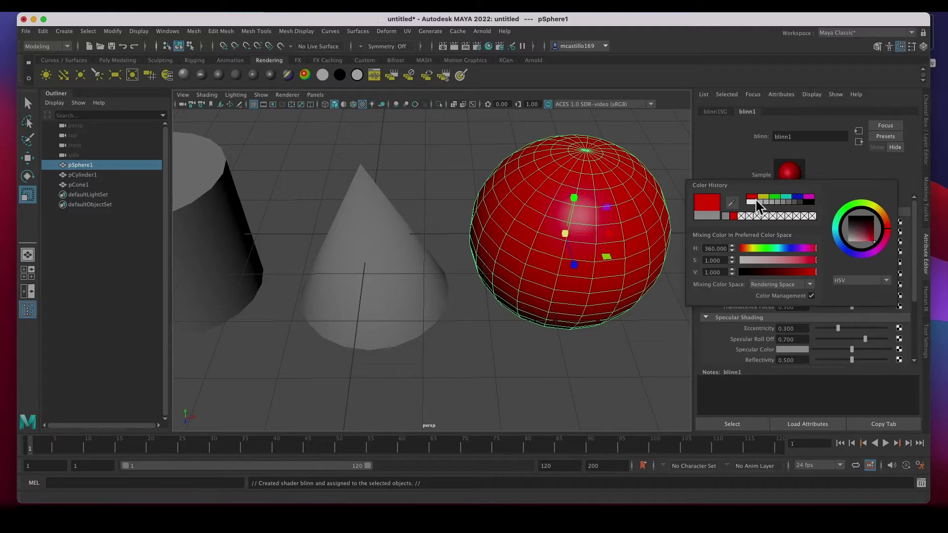
left_click(429, 225)
left_click(376, 268)
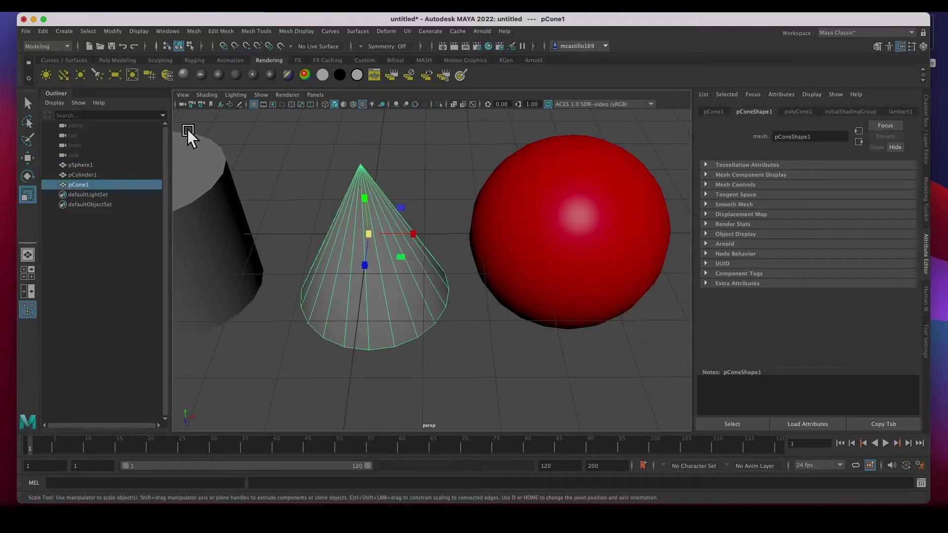
Assign a new Lambert material, lambert2, to the cone and make it green.
left_click(239, 78)
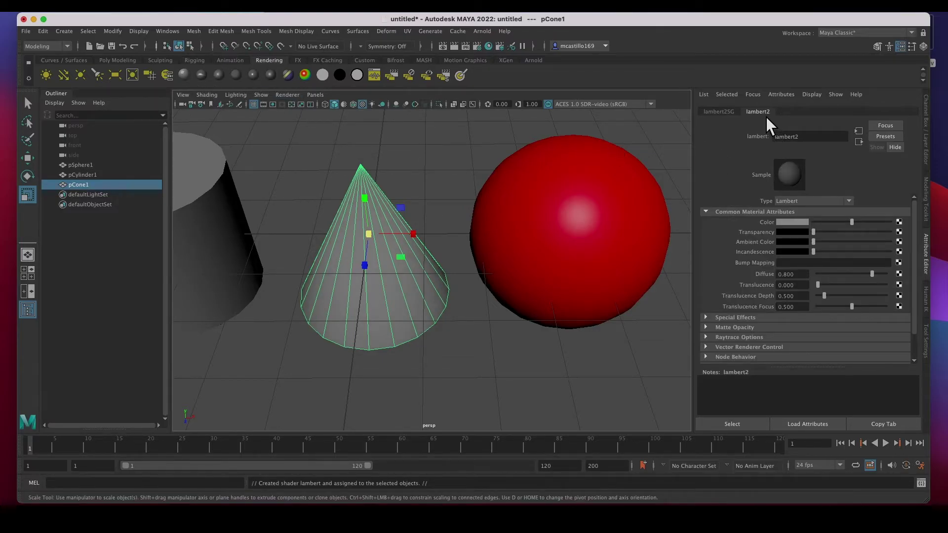
left_click(790, 223)
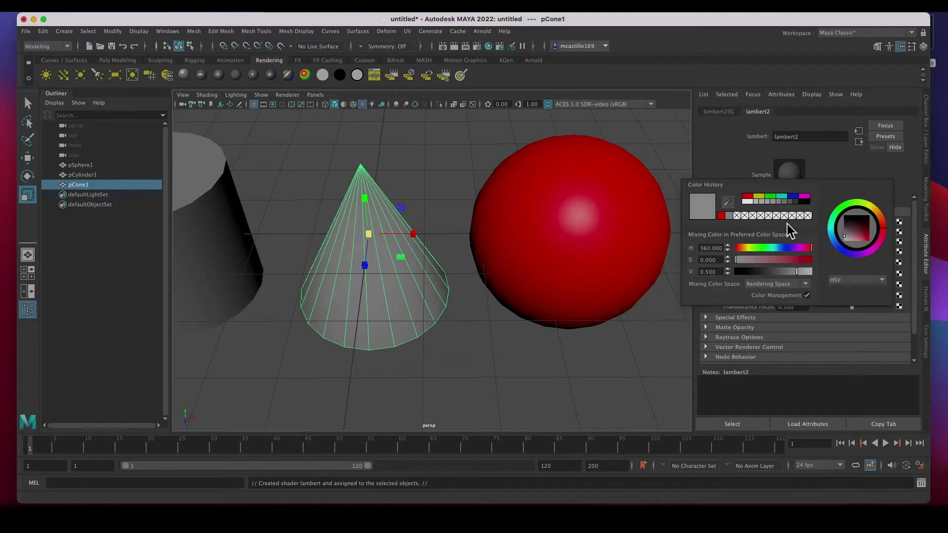
left_click(772, 198)
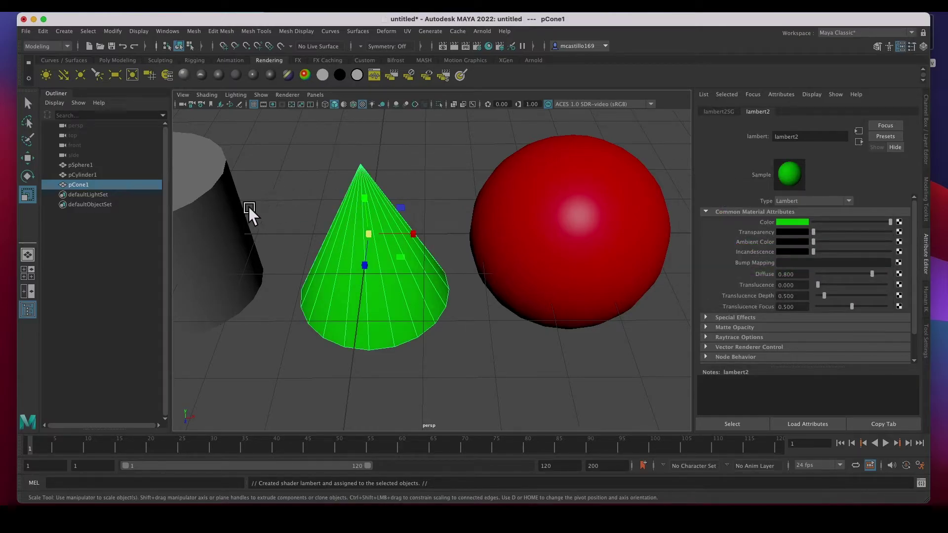
Select the cylinder and open its lambert1 material tab, confirming the grey Color.
left_click(227, 224)
scroll(306, 236, "down", 2)
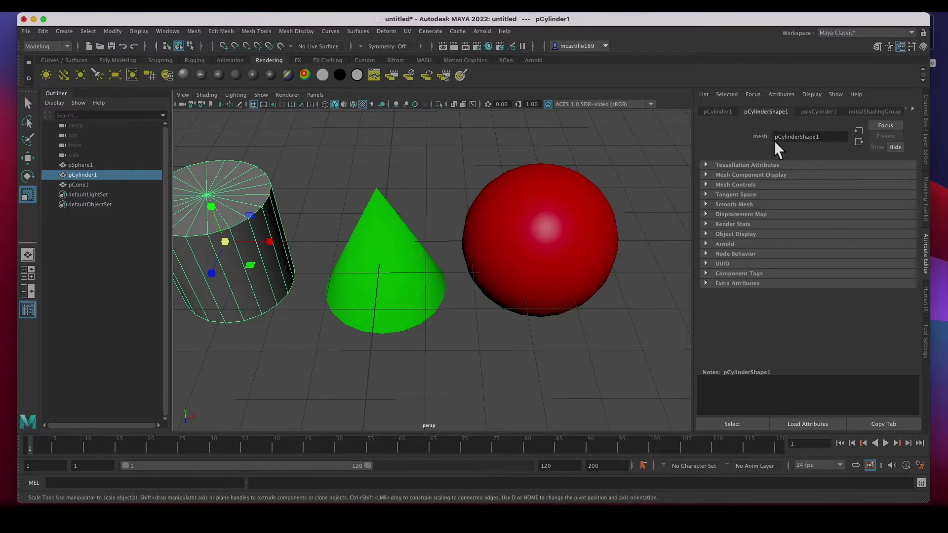
left_click(916, 110)
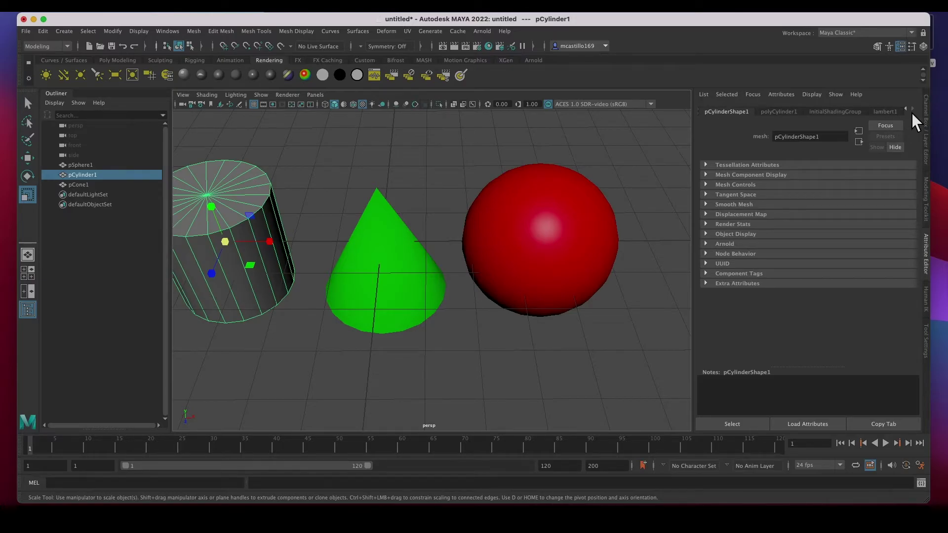
left_click(911, 111)
left_click(916, 111)
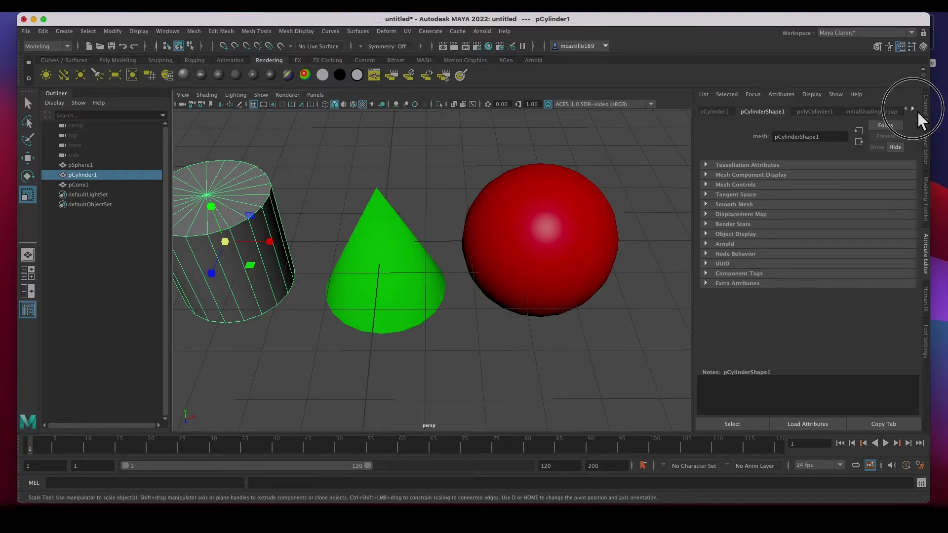
left_click(887, 113)
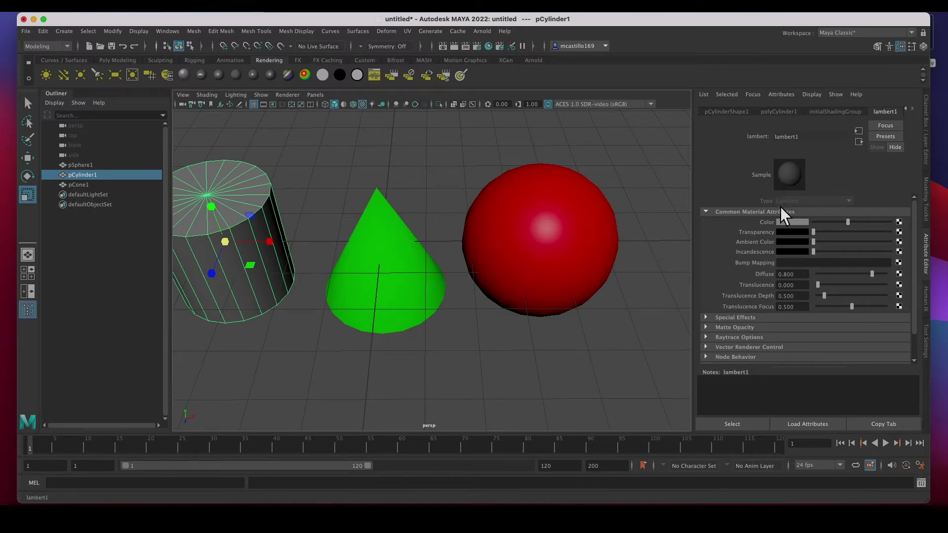
Rename the cone's lambert2 material to Green.
left_click(375, 252)
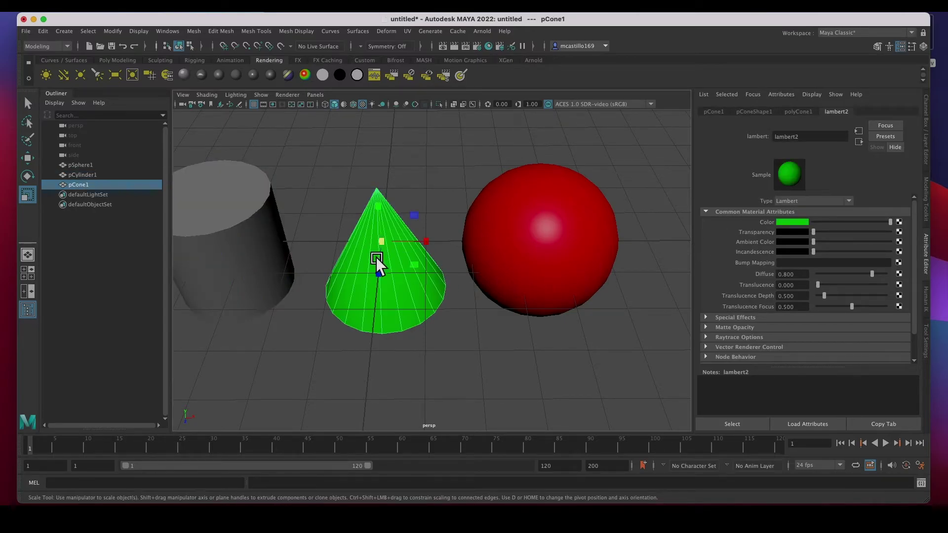
double_click(808, 137)
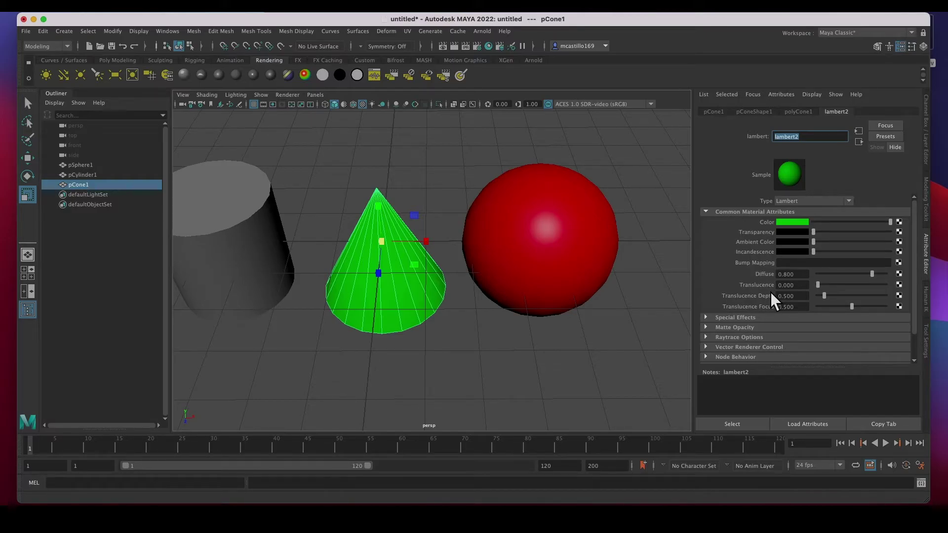
type("Green")
left_click(406, 187)
Set the cone material's Color to blue and rename the material Cone.
left_click(386, 216)
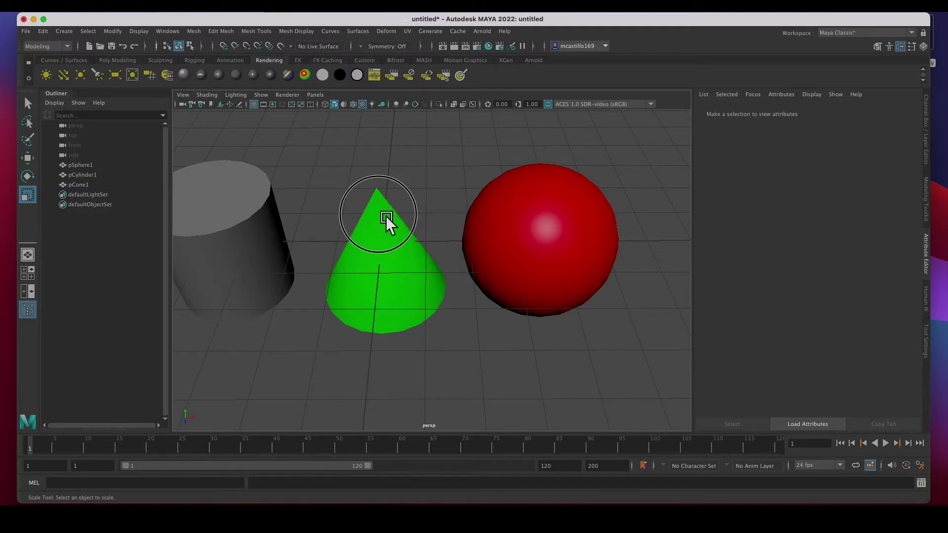
left_click(792, 224)
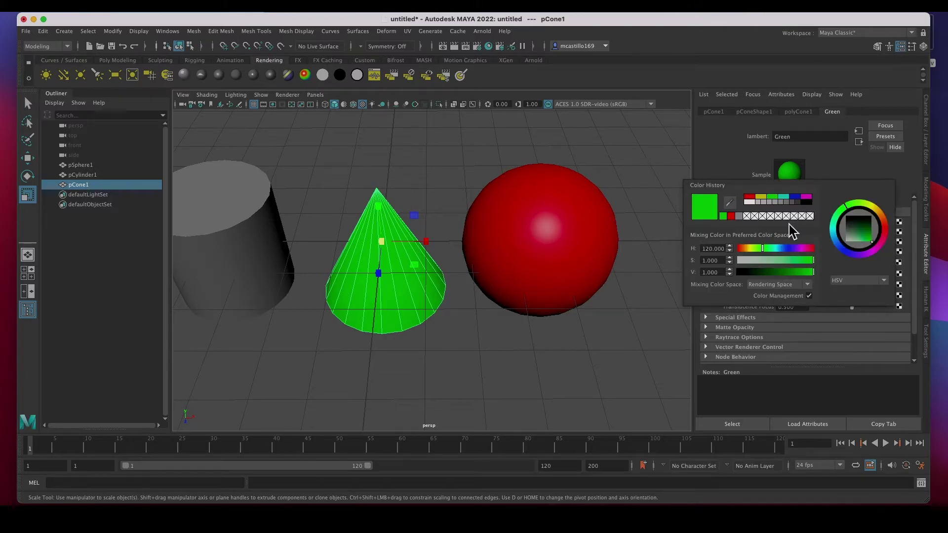
left_click(796, 198)
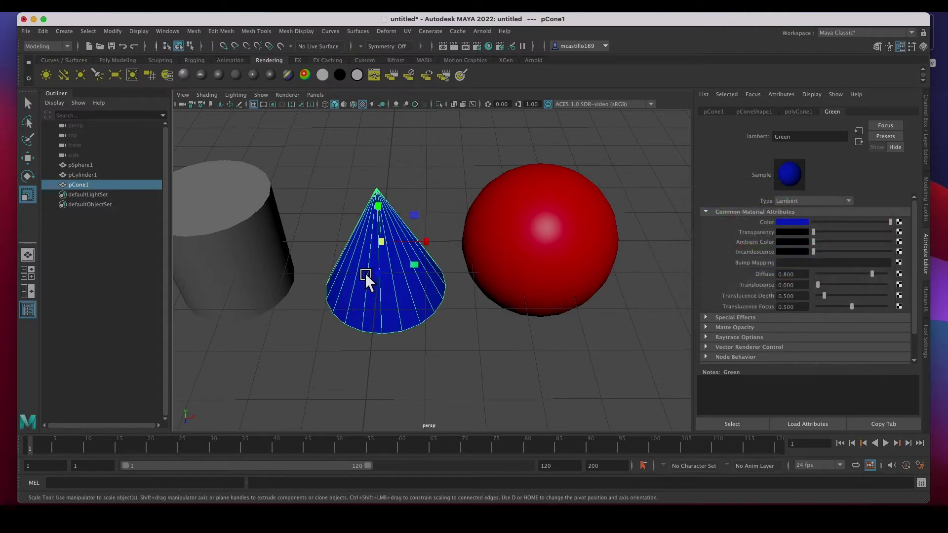
left_click_drag(815, 137, 759, 139)
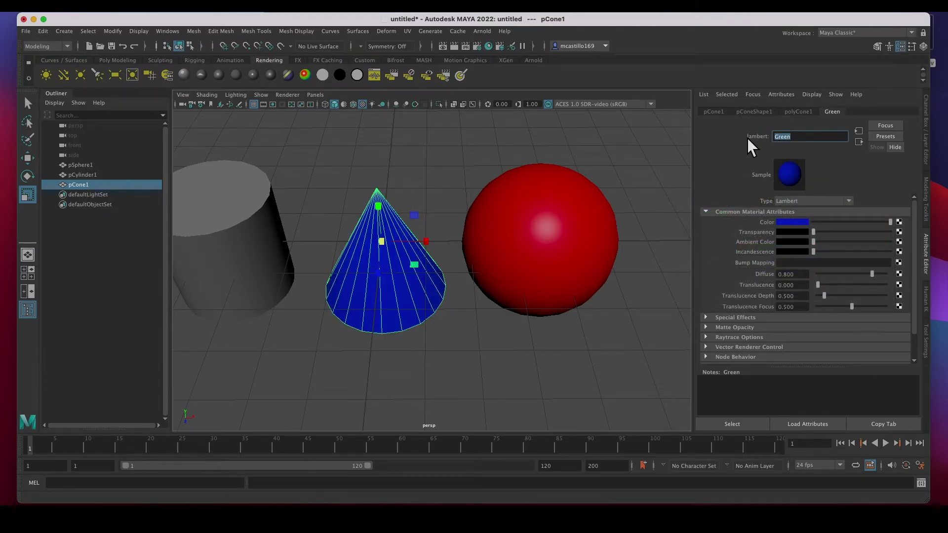
type("Cone")
left_click(574, 209)
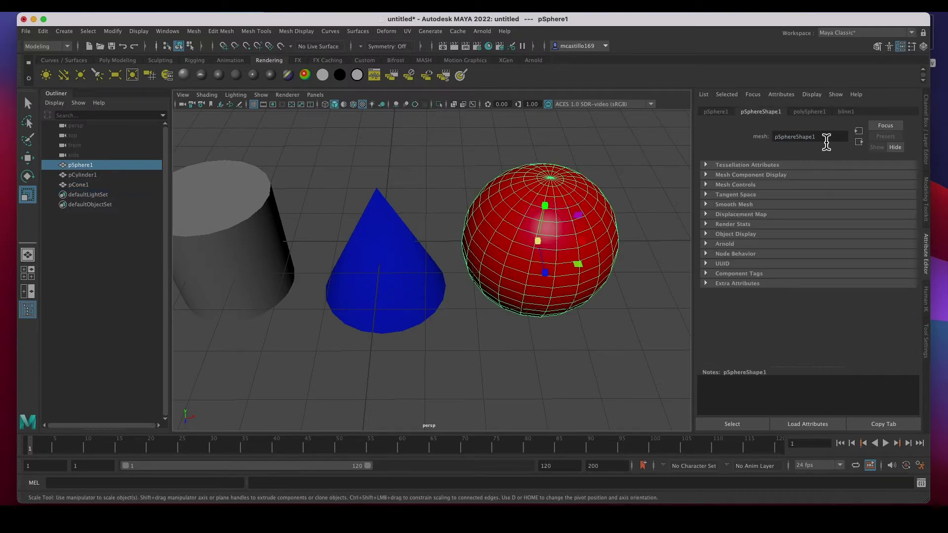
Rename the sphere's blinn1 material to Red_Shinny.
left_click(850, 113)
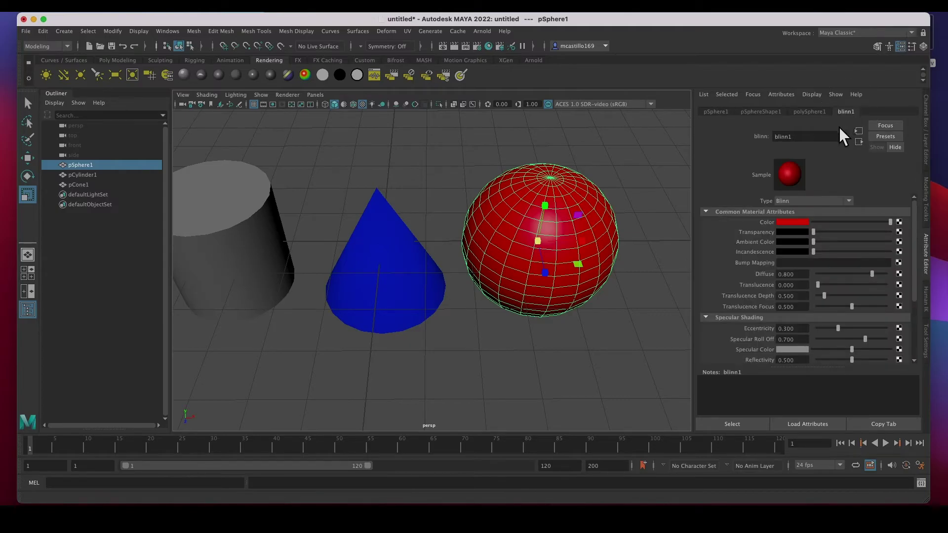
double_click(817, 137)
type("S")
key("BackSpace")
type("Red Shinny")
key("Return")
Reselect the sphere, then select the cone and the cylinder in turn.
left_click(556, 331)
left_click(543, 260)
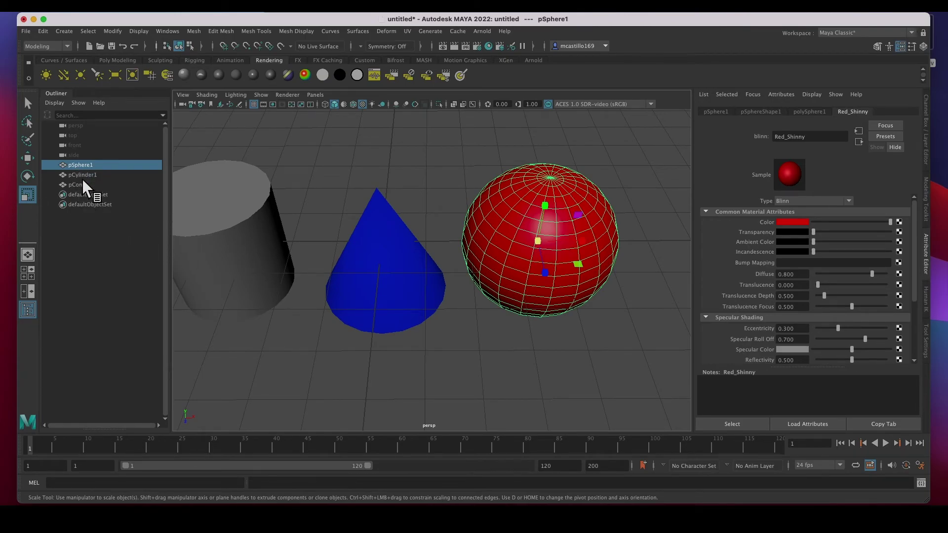
left_click(377, 225)
left_click(250, 227)
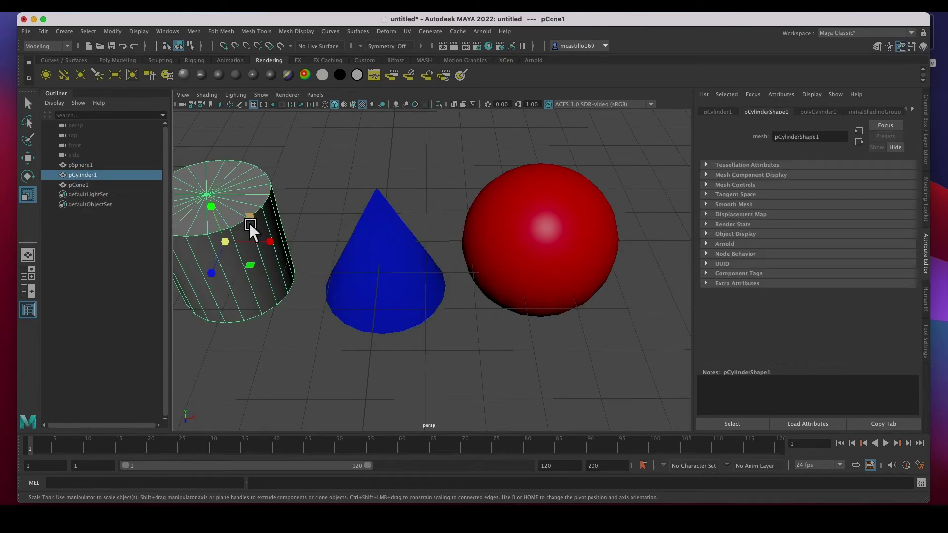
Review the sphere's Red_Shinny material, then rename the cone's material to Cone_Blue.
left_click(375, 258)
left_click(539, 259)
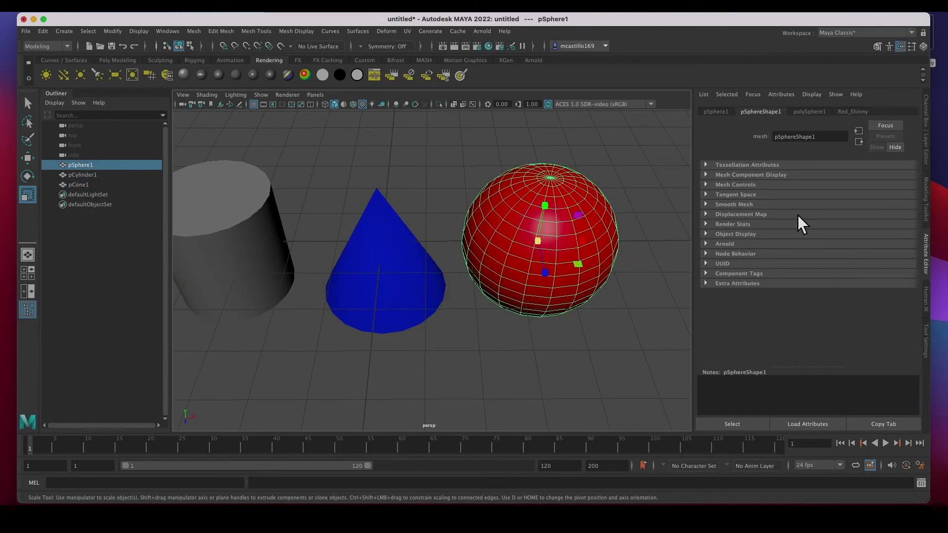
left_click(856, 113)
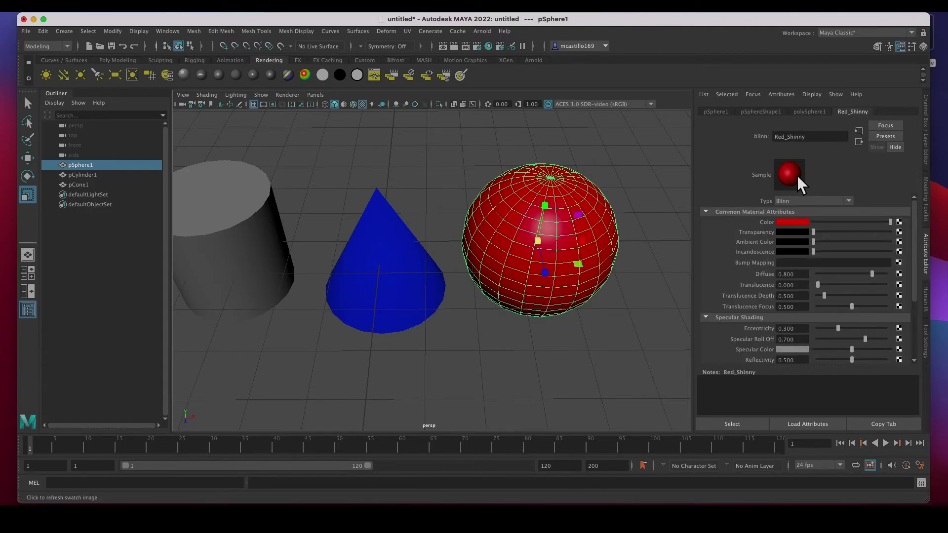
left_click(372, 250)
left_click(841, 113)
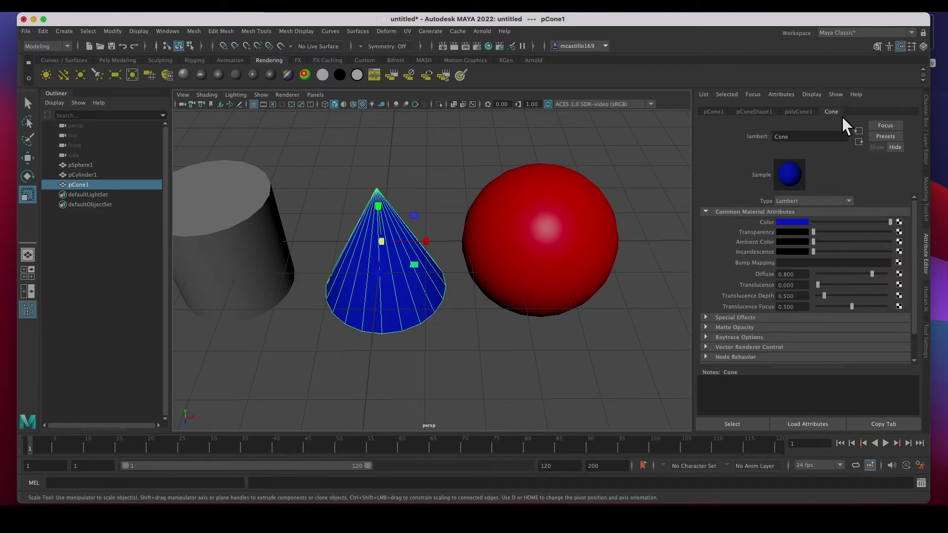
left_click(798, 140)
type("_Blue")
key("Return")
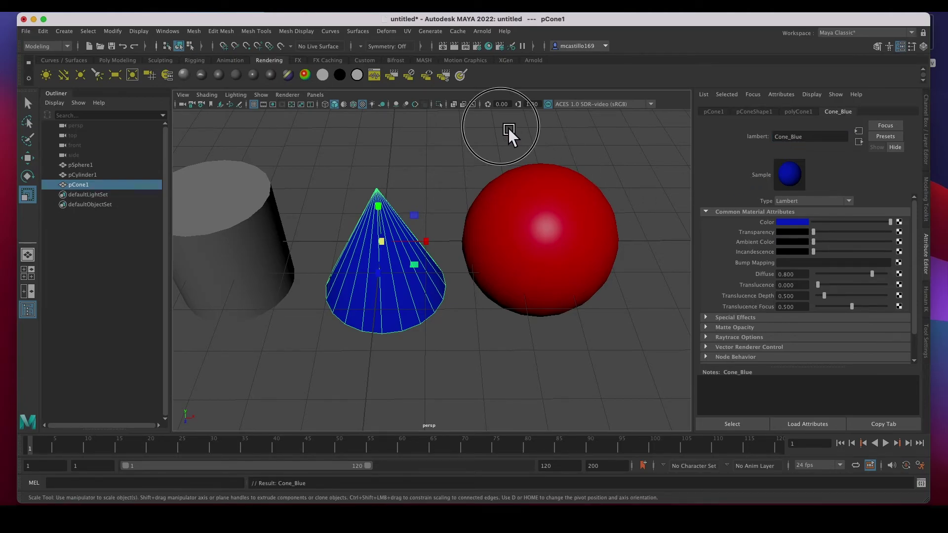
Check the cylinder's lambert1 material and the cone's Cone_Blue material.
left_click(300, 202)
left_click(264, 202)
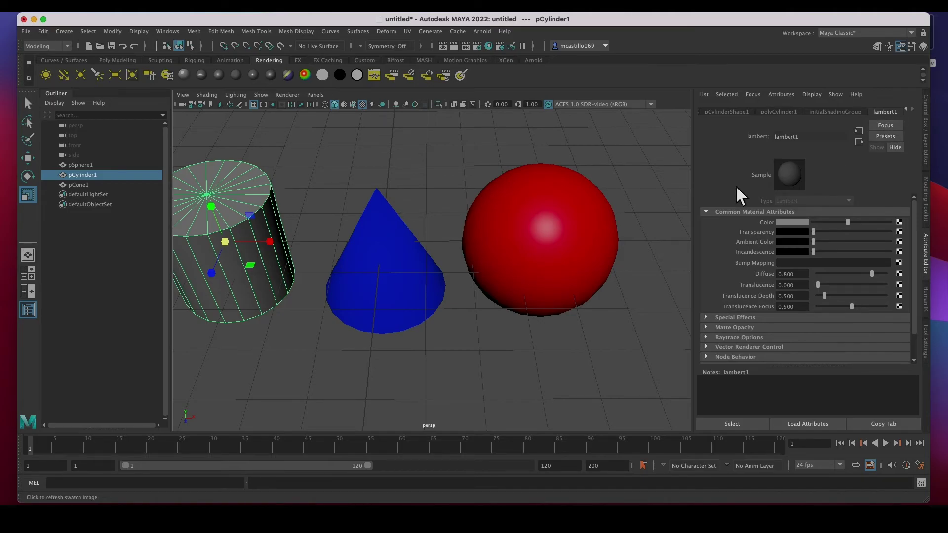
left_click(391, 252)
double_click(809, 141)
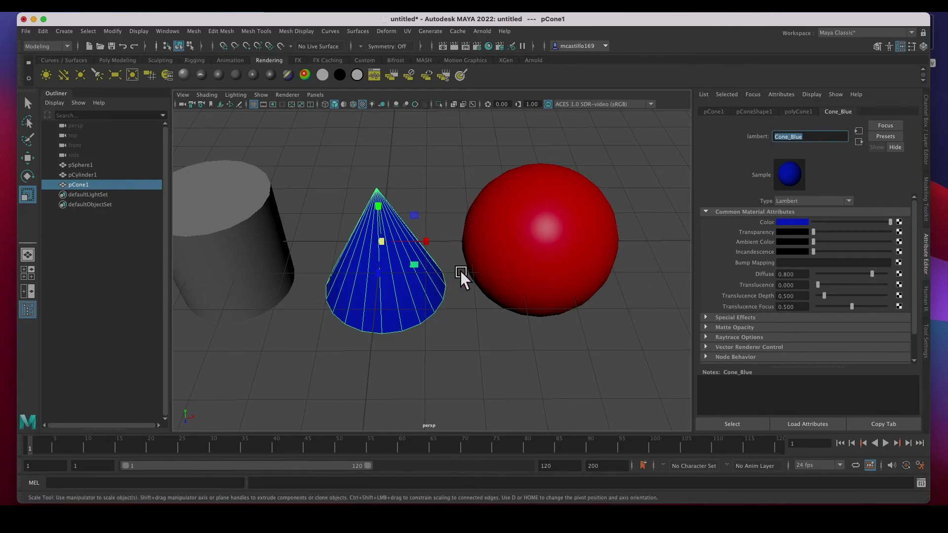
Change the cone's Cone_Blue material type from Lambert to Blinn and frame all three shapes.
left_click(533, 262)
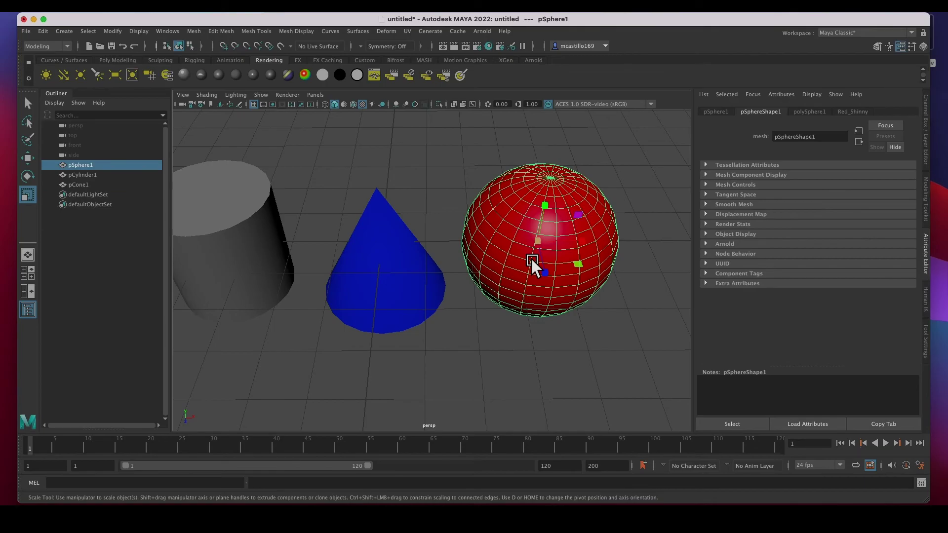
scroll(626, 260, "up", 3)
scroll(626, 260, "down", 3)
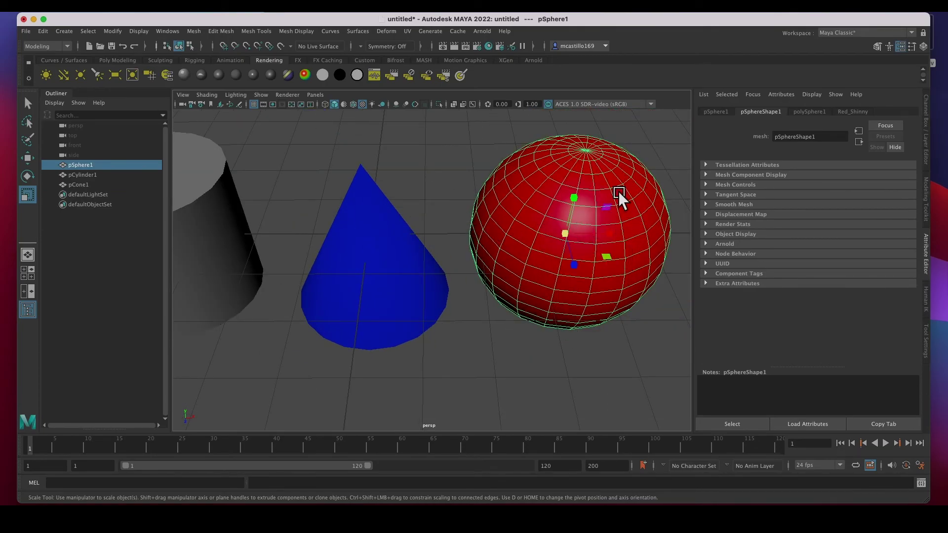
left_click(392, 291)
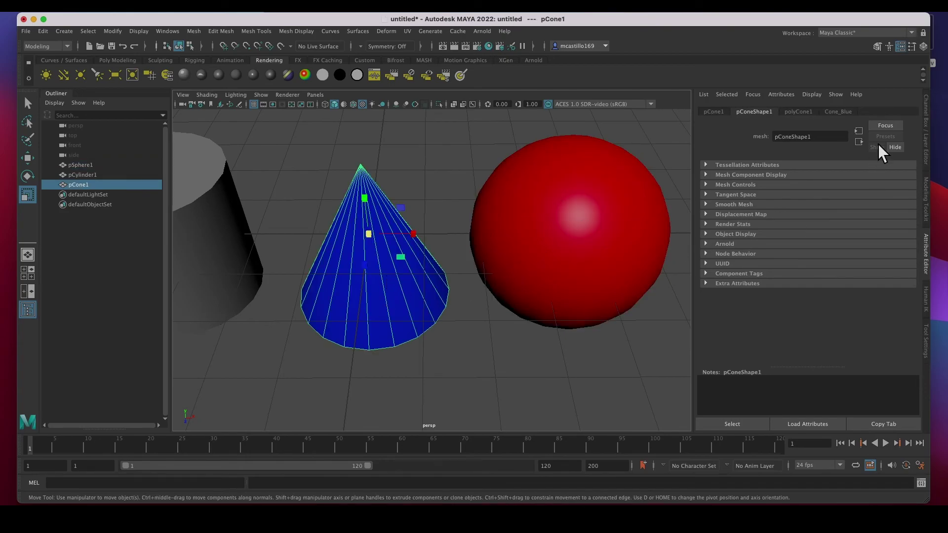
left_click(845, 114)
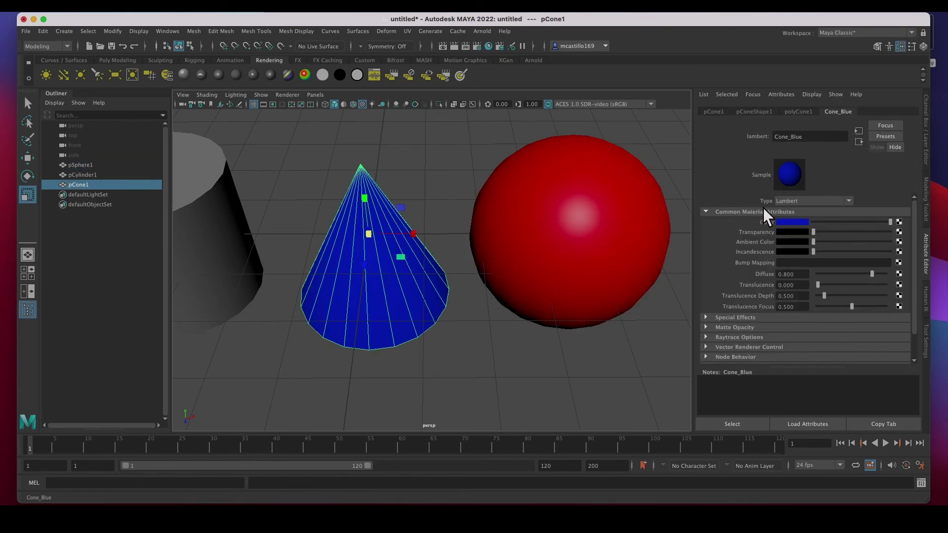
left_click(845, 201)
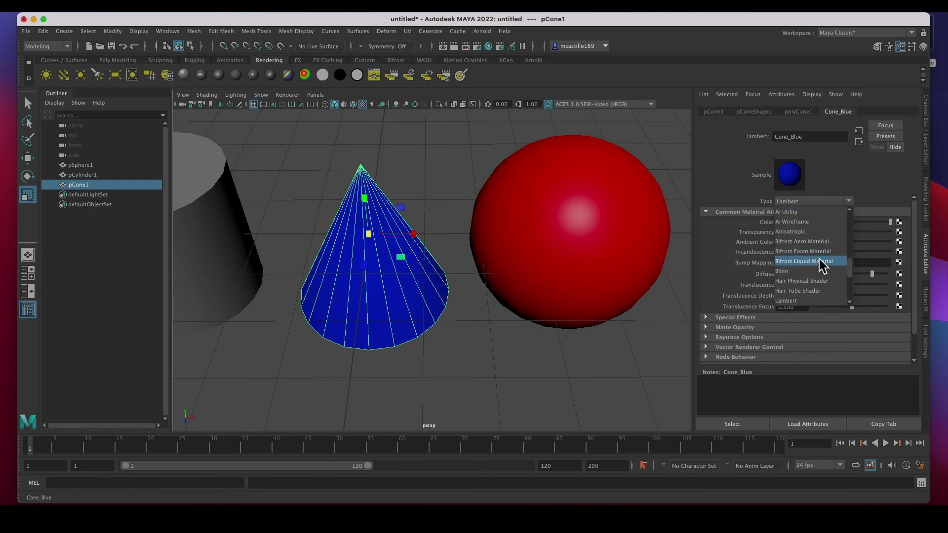
left_click(816, 271)
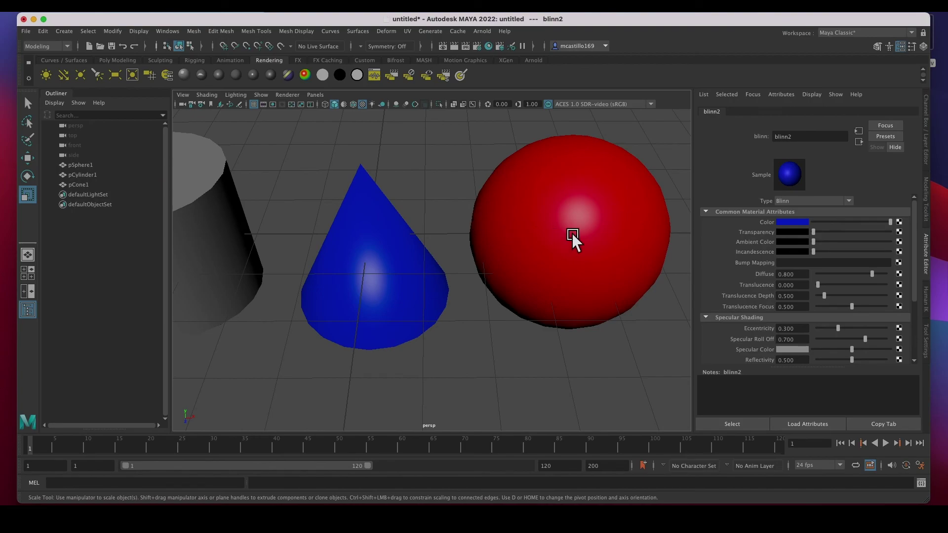
left_click_drag(572, 239, 441, 185, "alt")
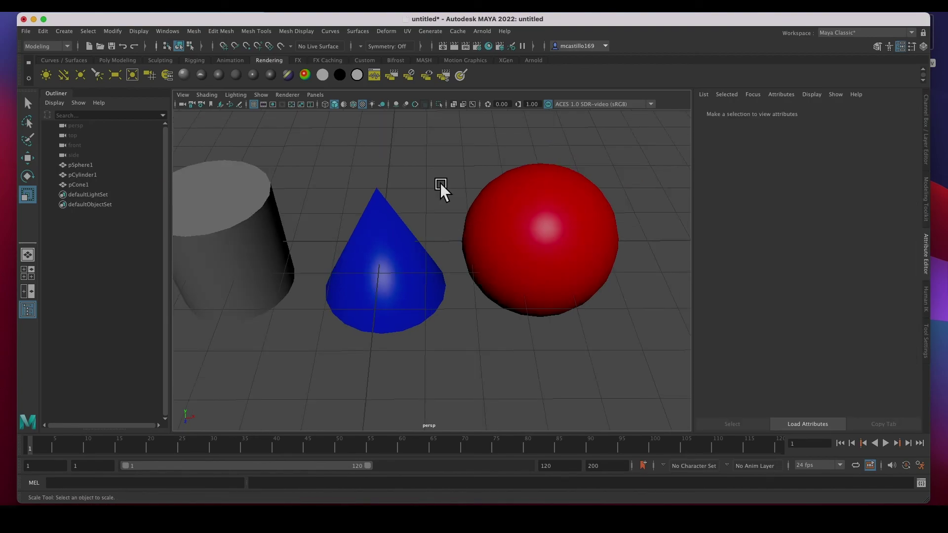